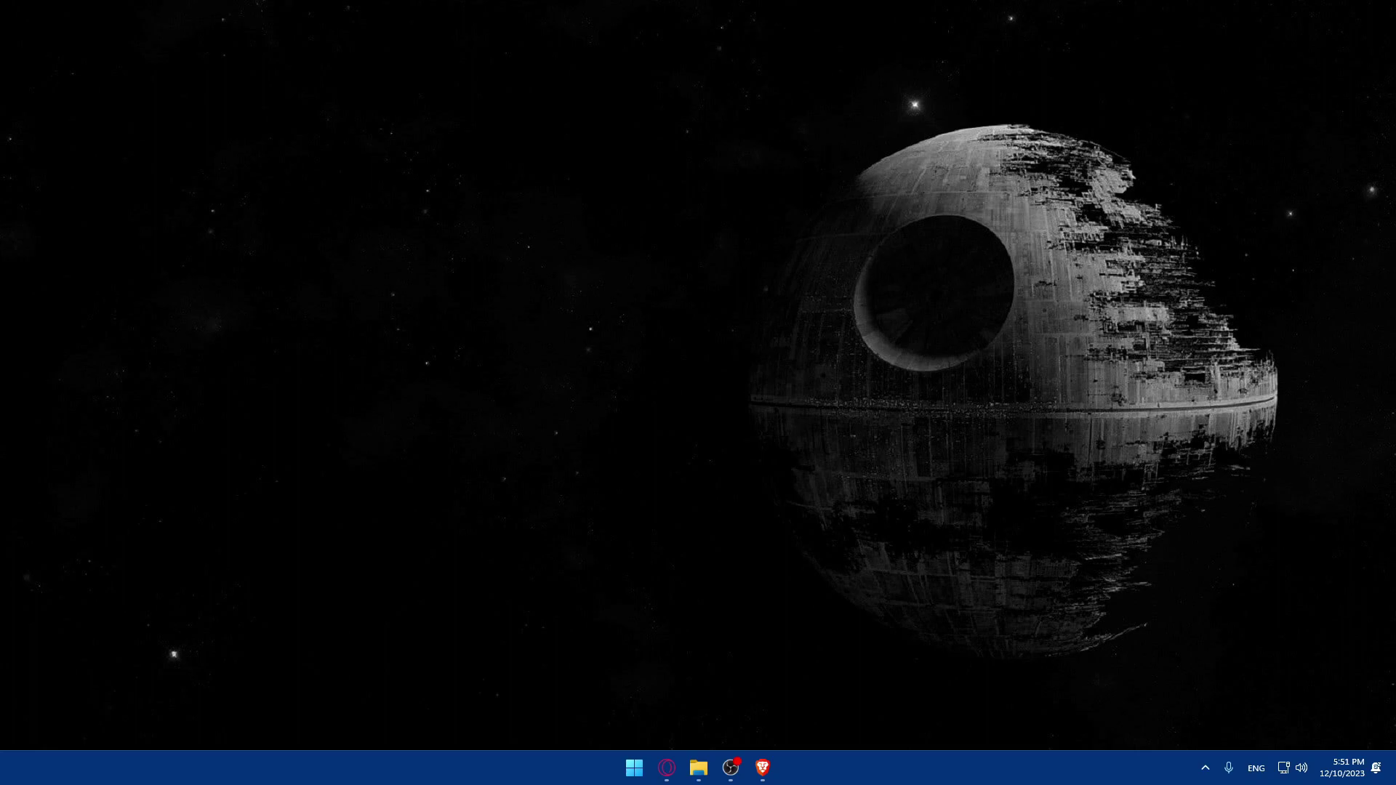
left_click(762, 768)
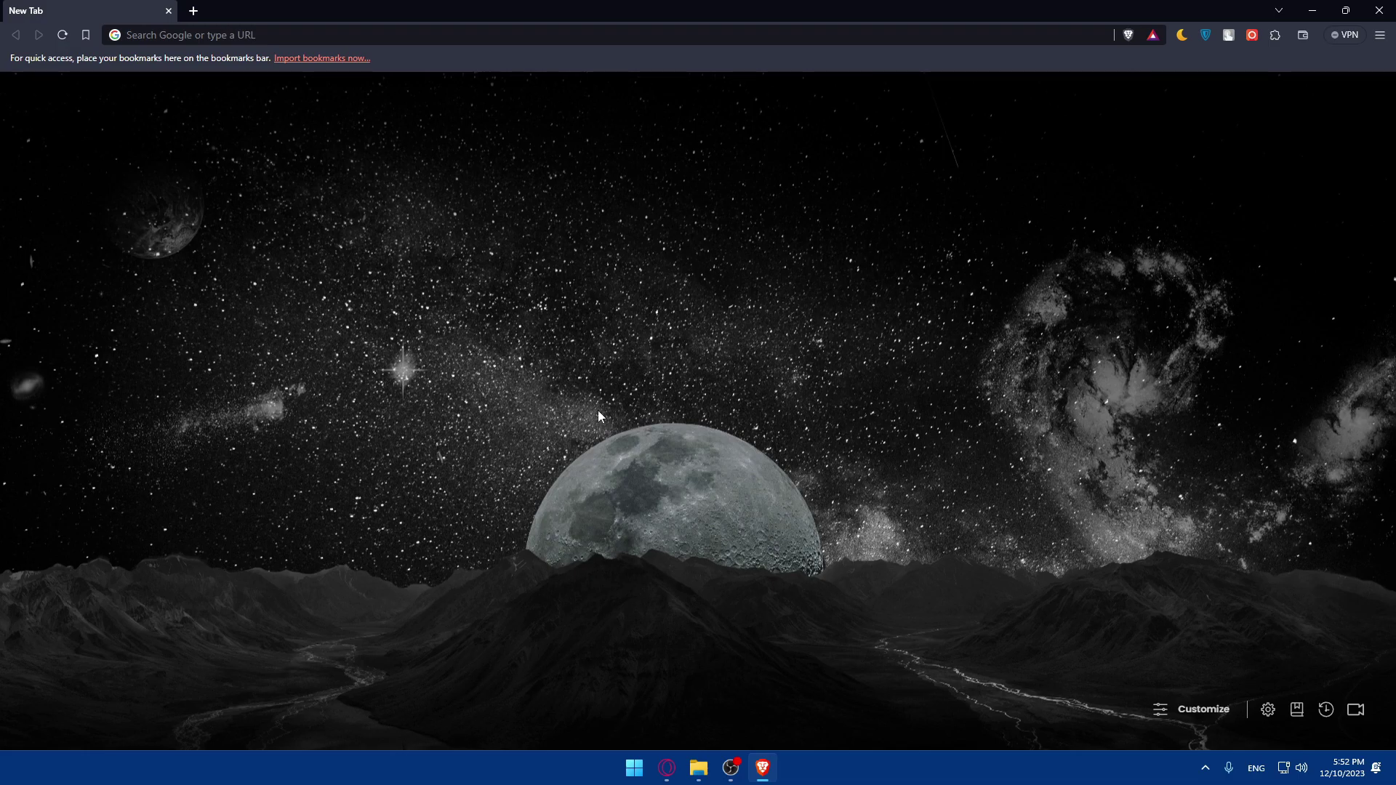
Search Google for 'mysql' and open the official MySQL website
left_click(231, 30)
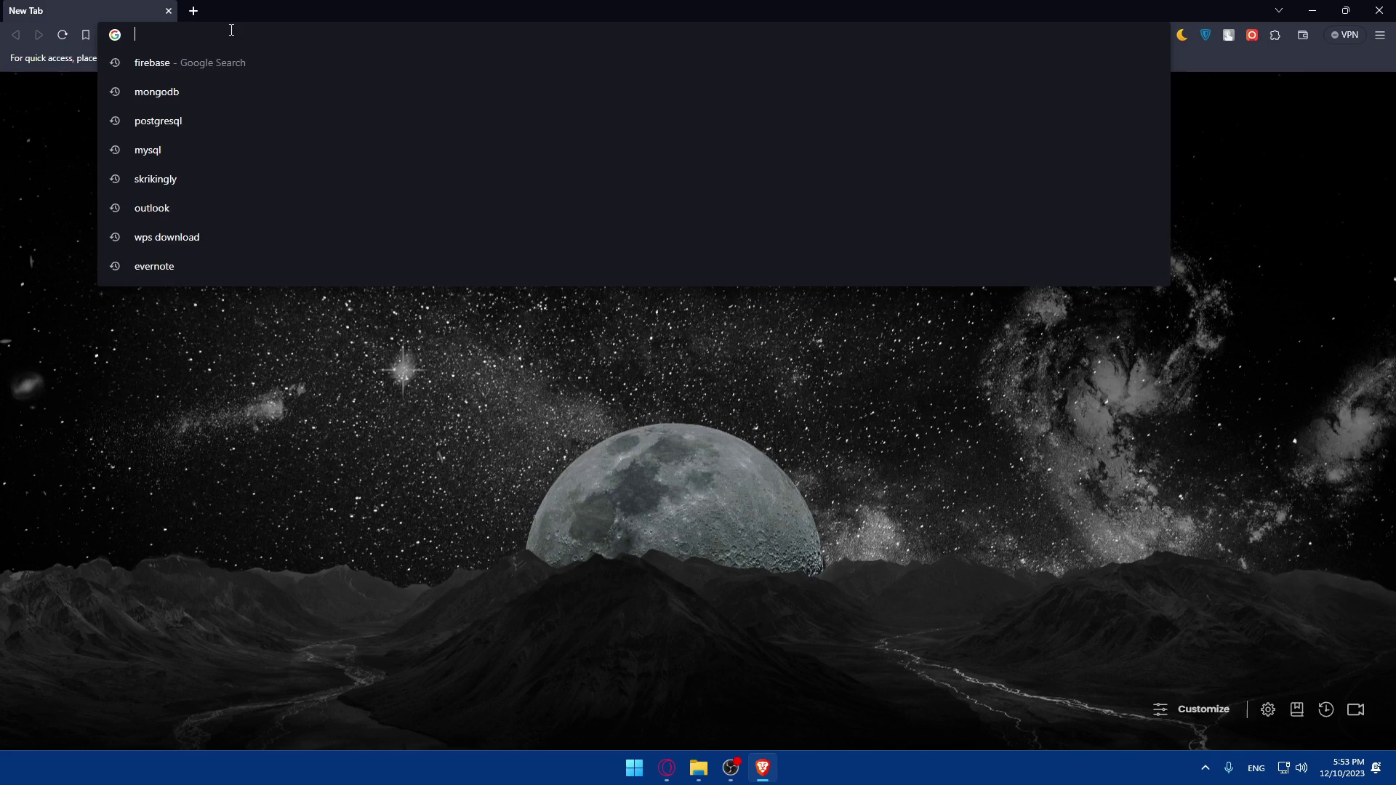
type("mysql")
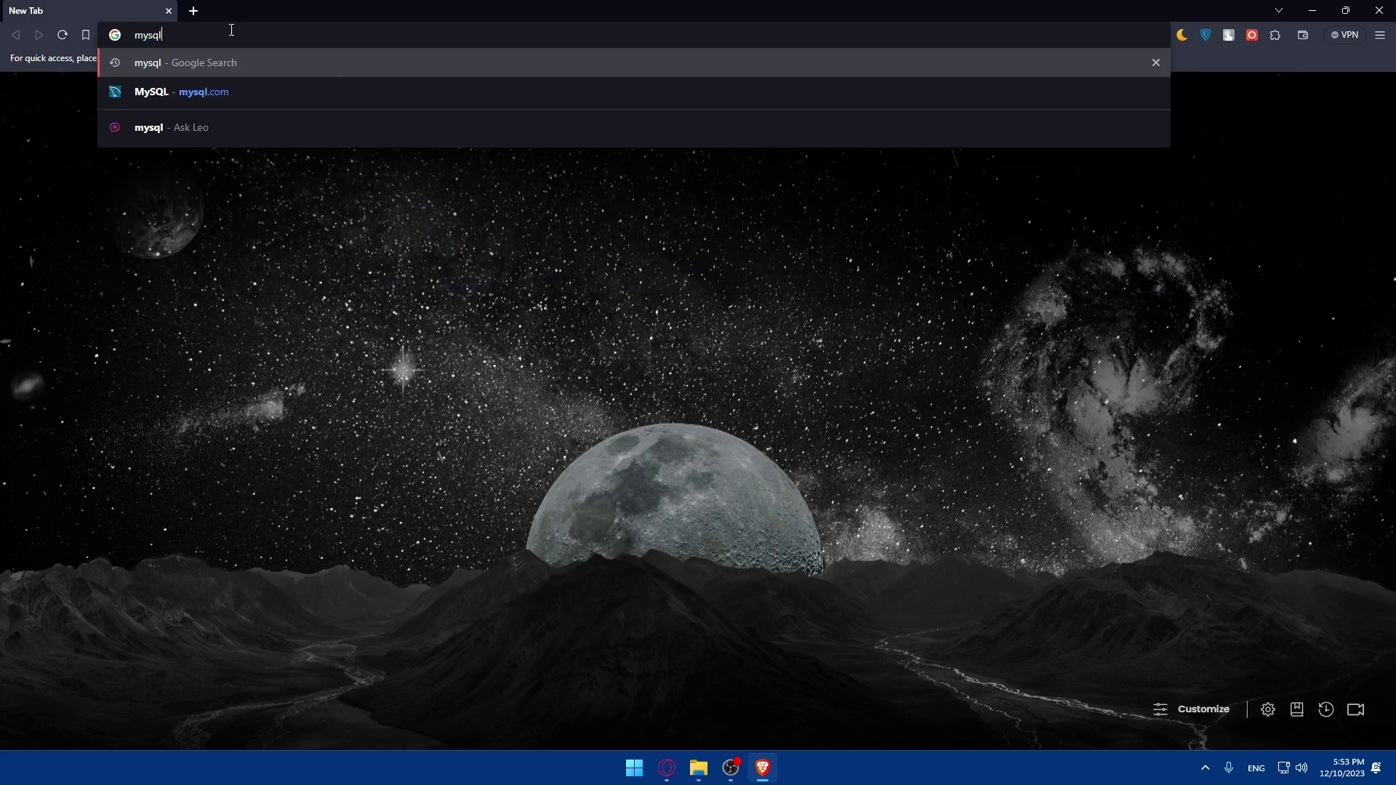
key("Return")
left_click(198, 221)
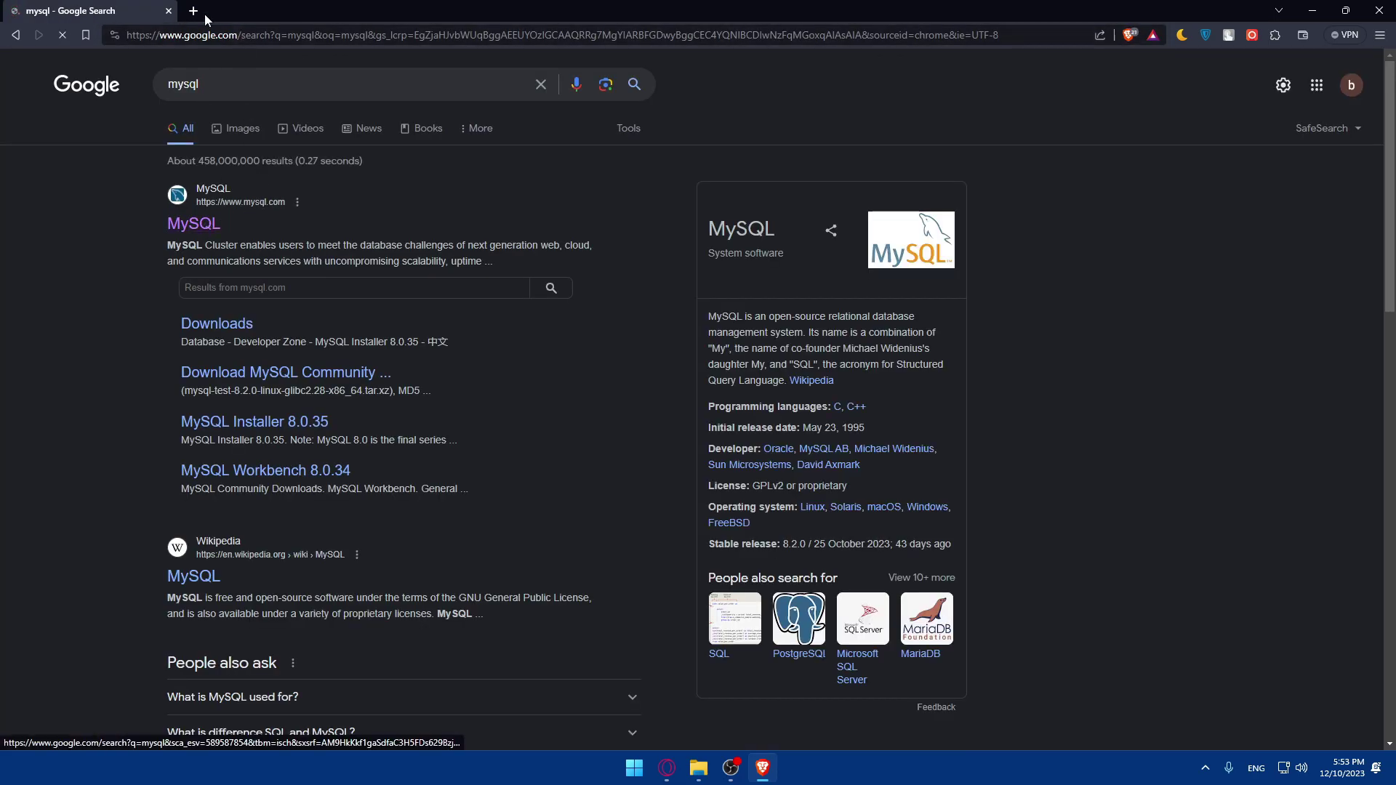
In a new tab, search 'mongodb' and bring up the official MongoDB homepage
left_click(193, 10)
type("mondo")
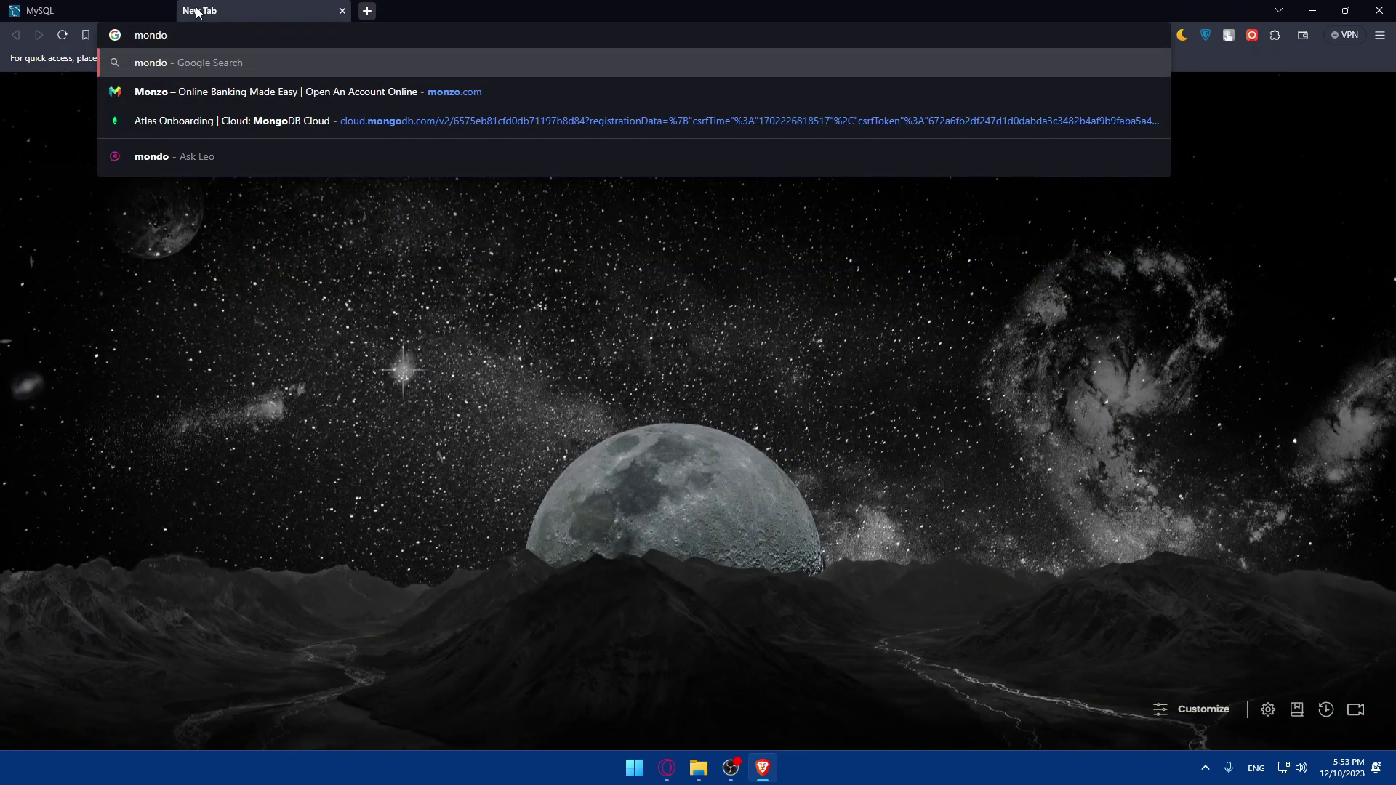
key("BackSpace")
key("BackSpace")
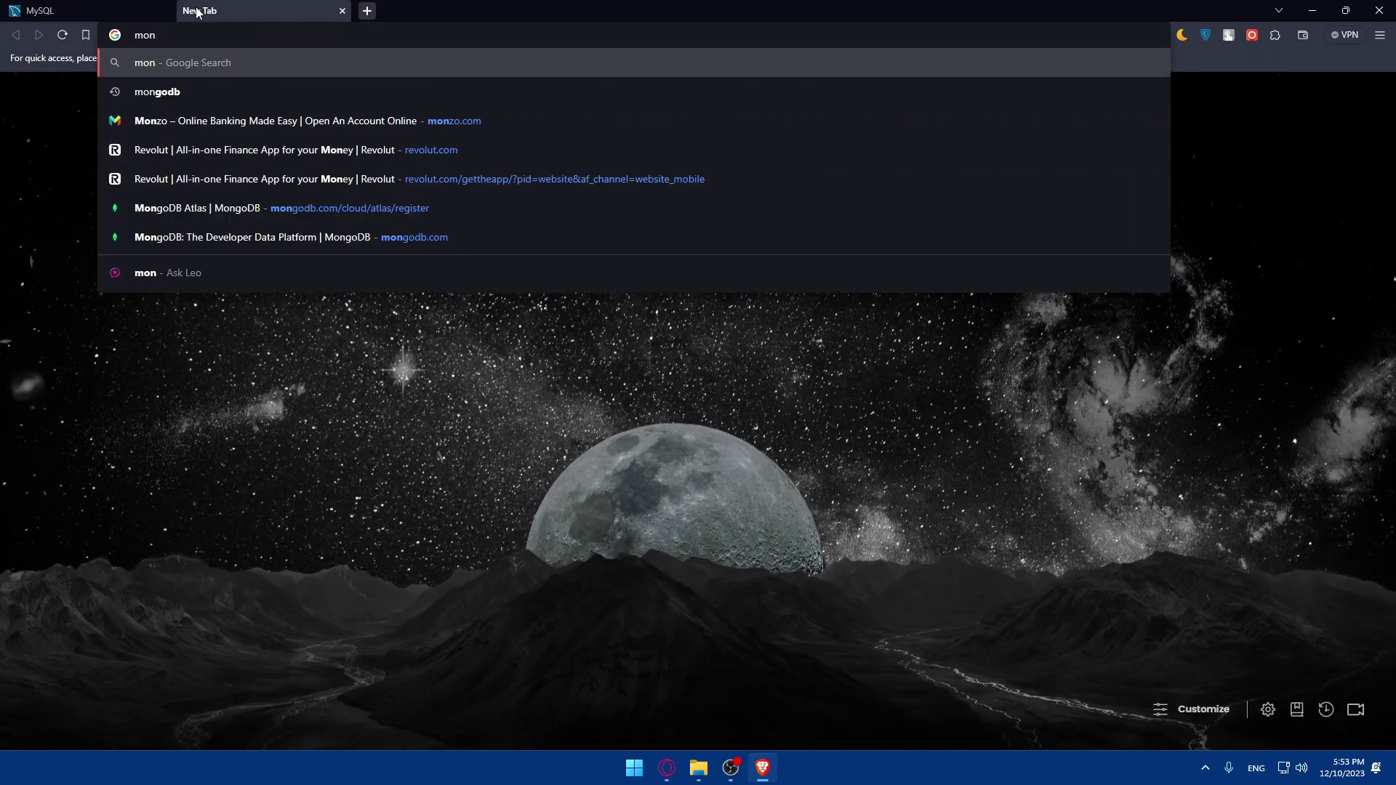
type("godb")
key("Return")
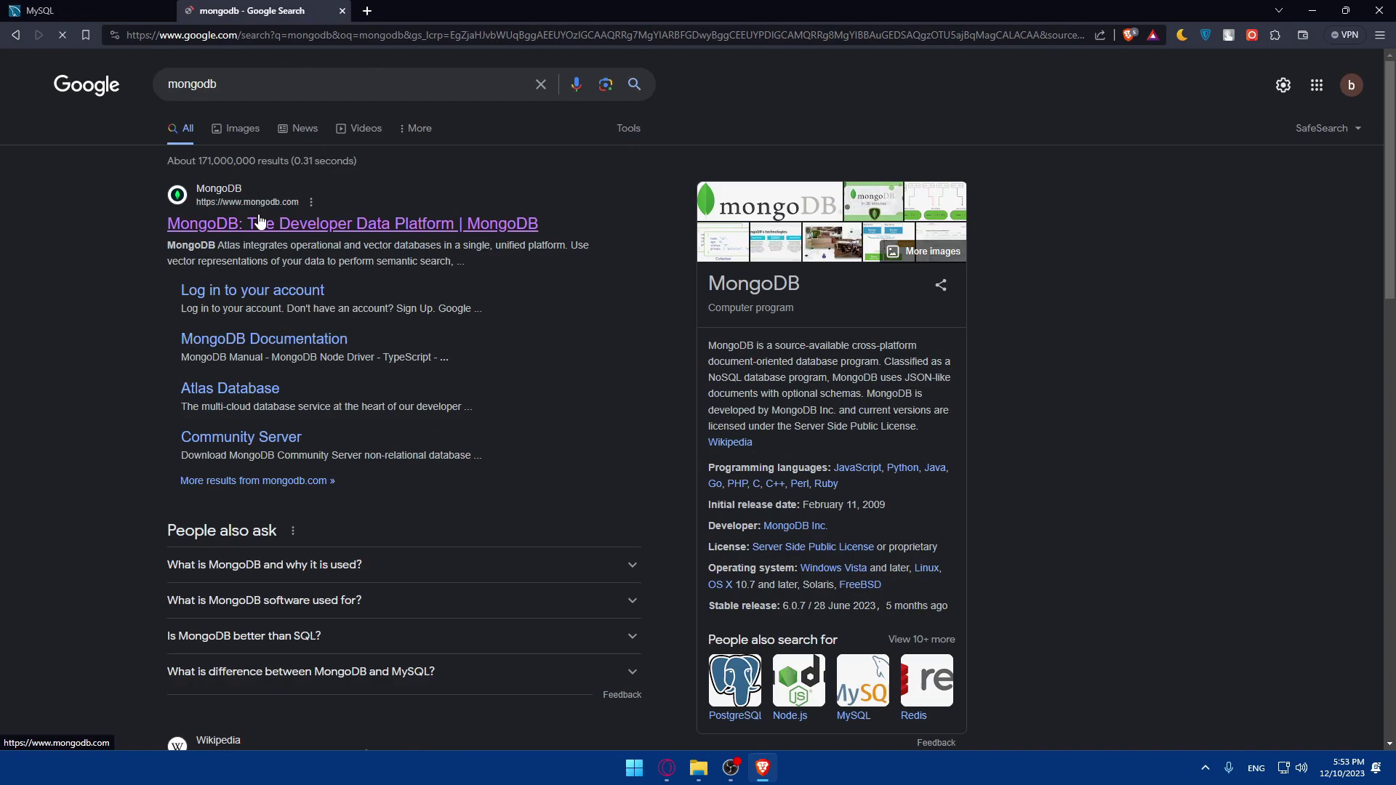
left_click(125, 9)
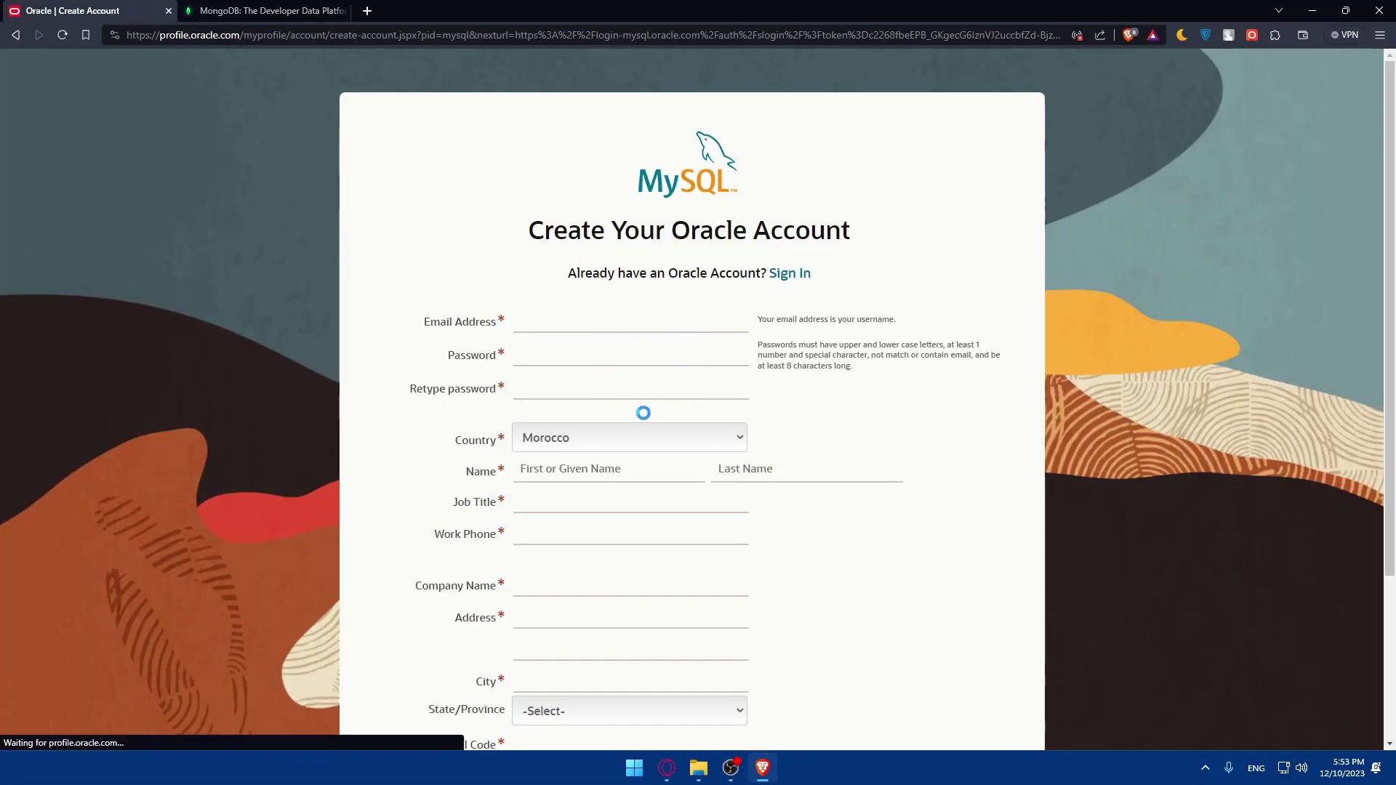
scroll(590, 350, "down", 3)
scroll(590, 350, "up", 3)
scroll(590, 350, "down", 3)
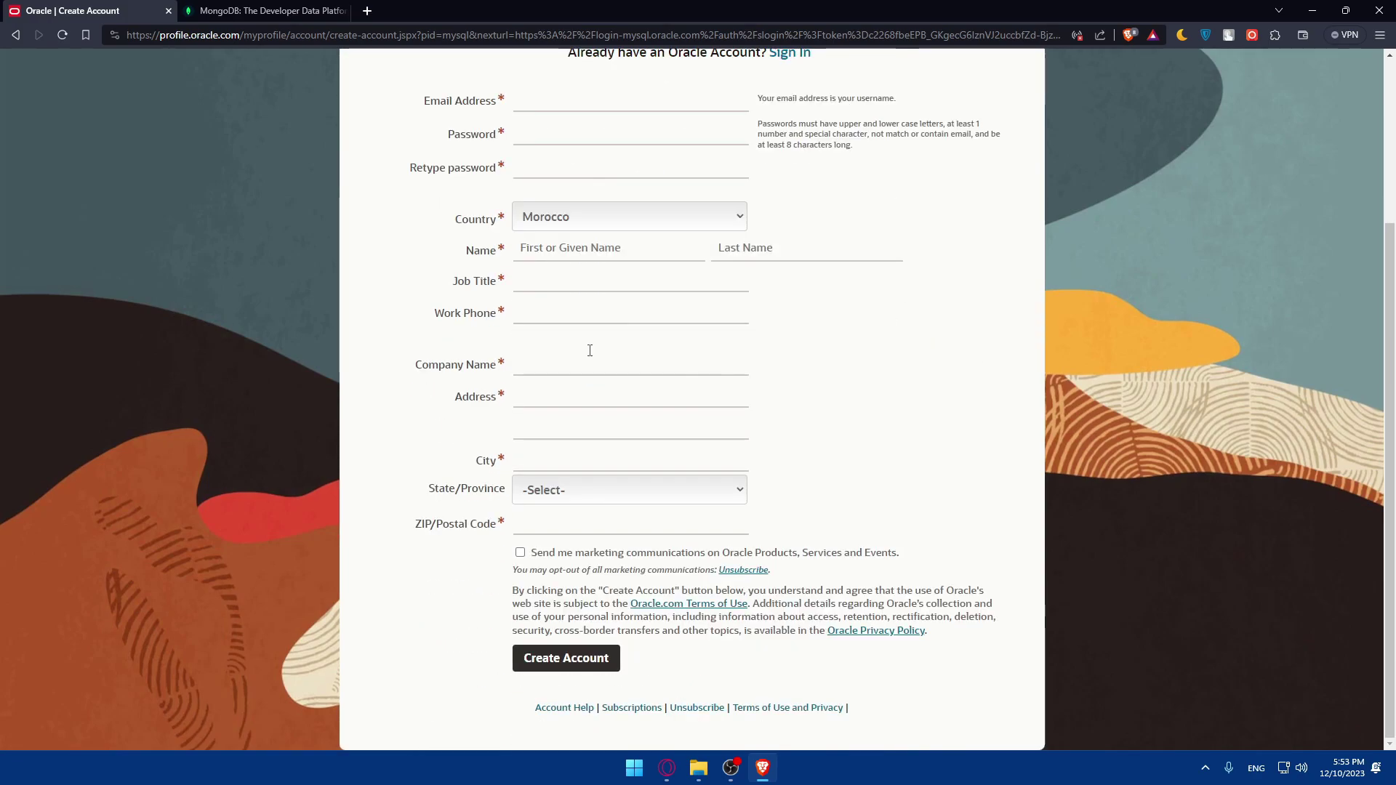
scroll(590, 350, "up", 2)
scroll(590, 350, "down", 2)
key("ctrl+Tab")
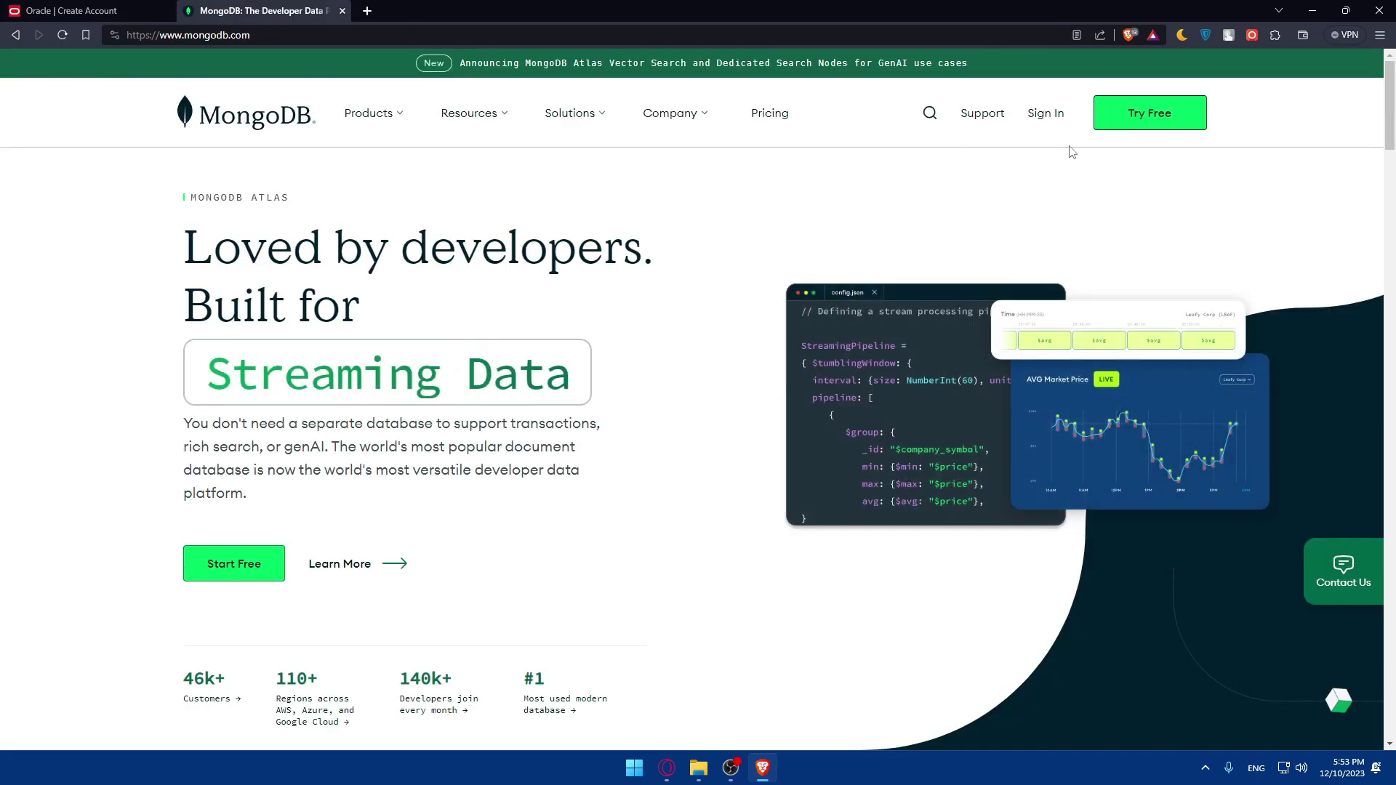
Sign in to MongoDB with Google; answer goal 'build a new project', experience 'New to MongoDB'
left_click(1045, 114)
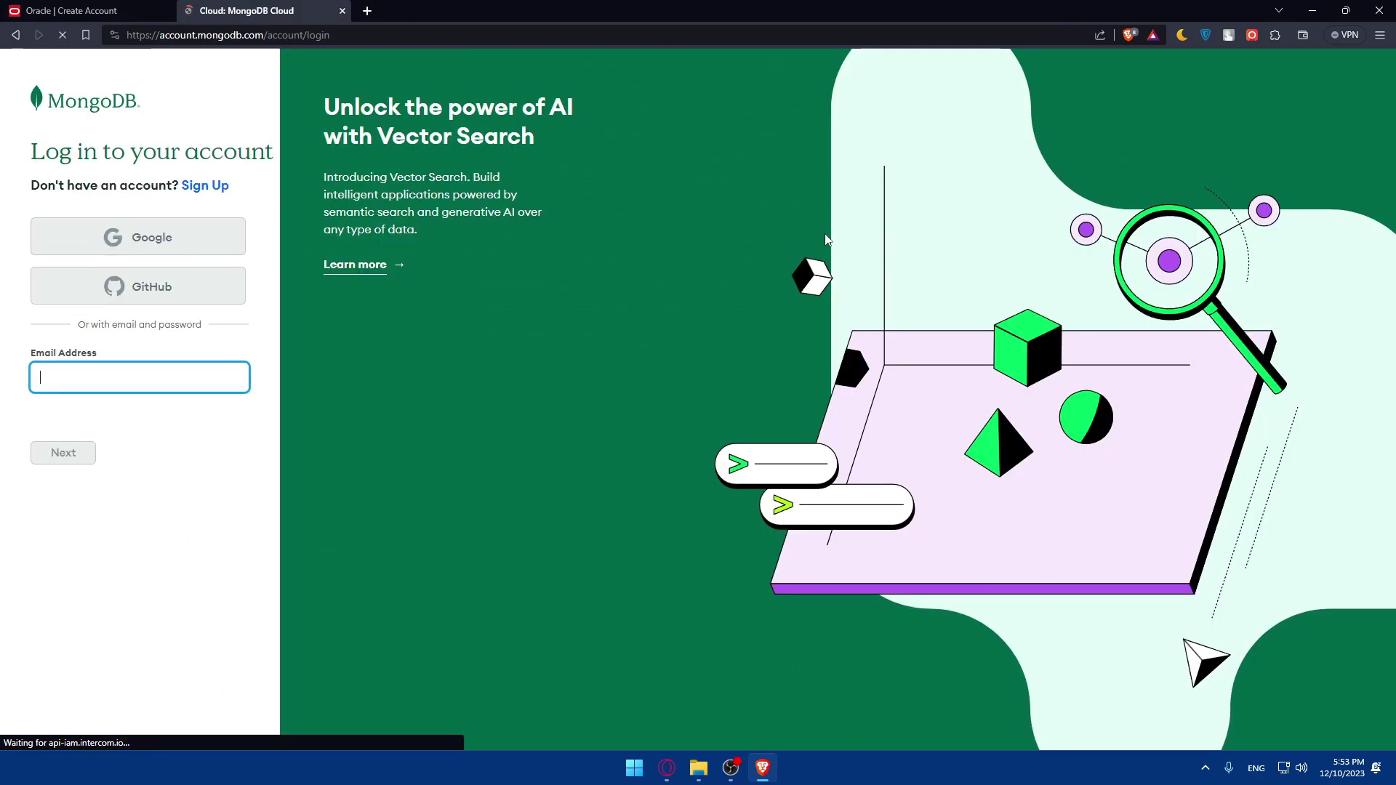
left_click(148, 242)
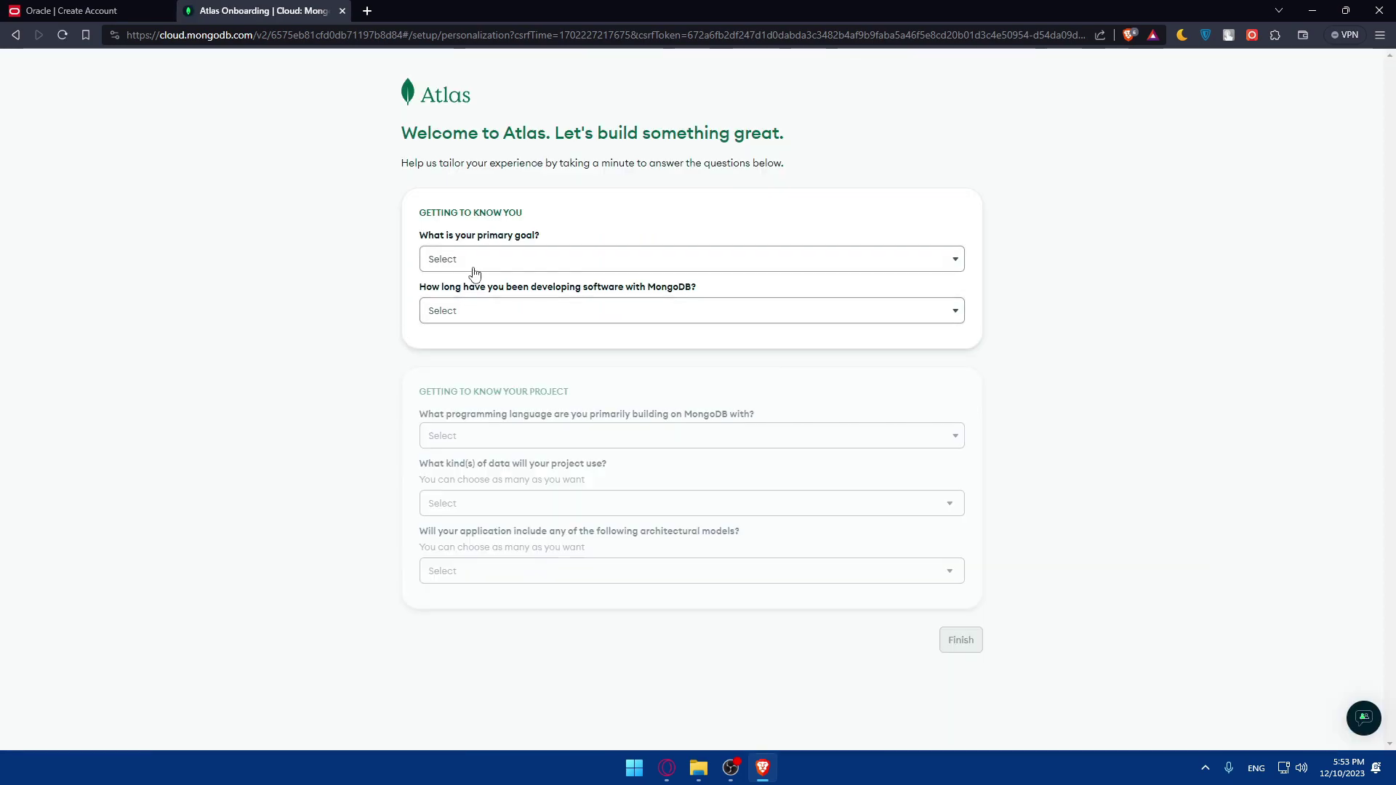
left_click(436, 263)
left_click(518, 296)
left_click(522, 314)
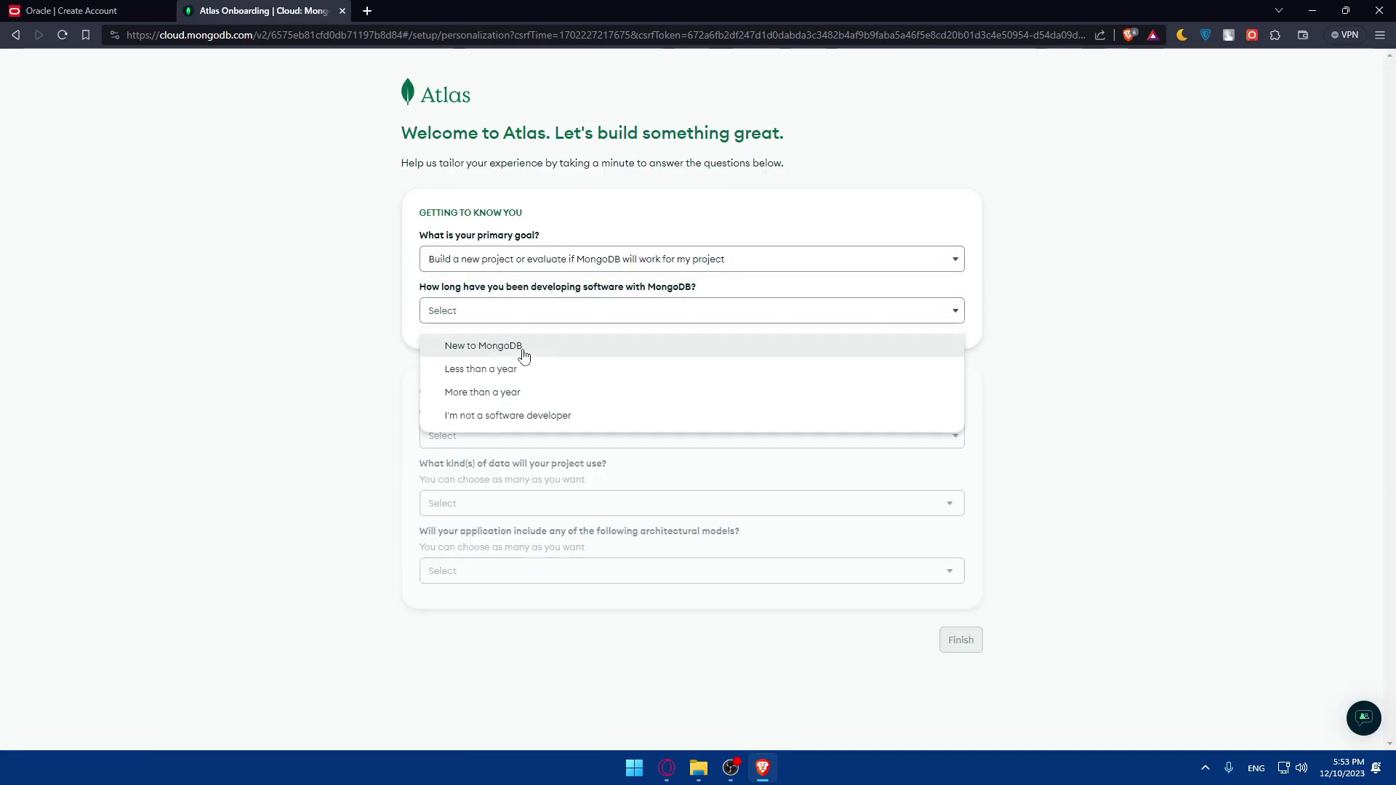
left_click(521, 348)
Choose C as the programming language and Customer / user profile data as the data type
left_click(530, 444)
left_click(450, 471)
left_click(466, 504)
left_click(499, 445)
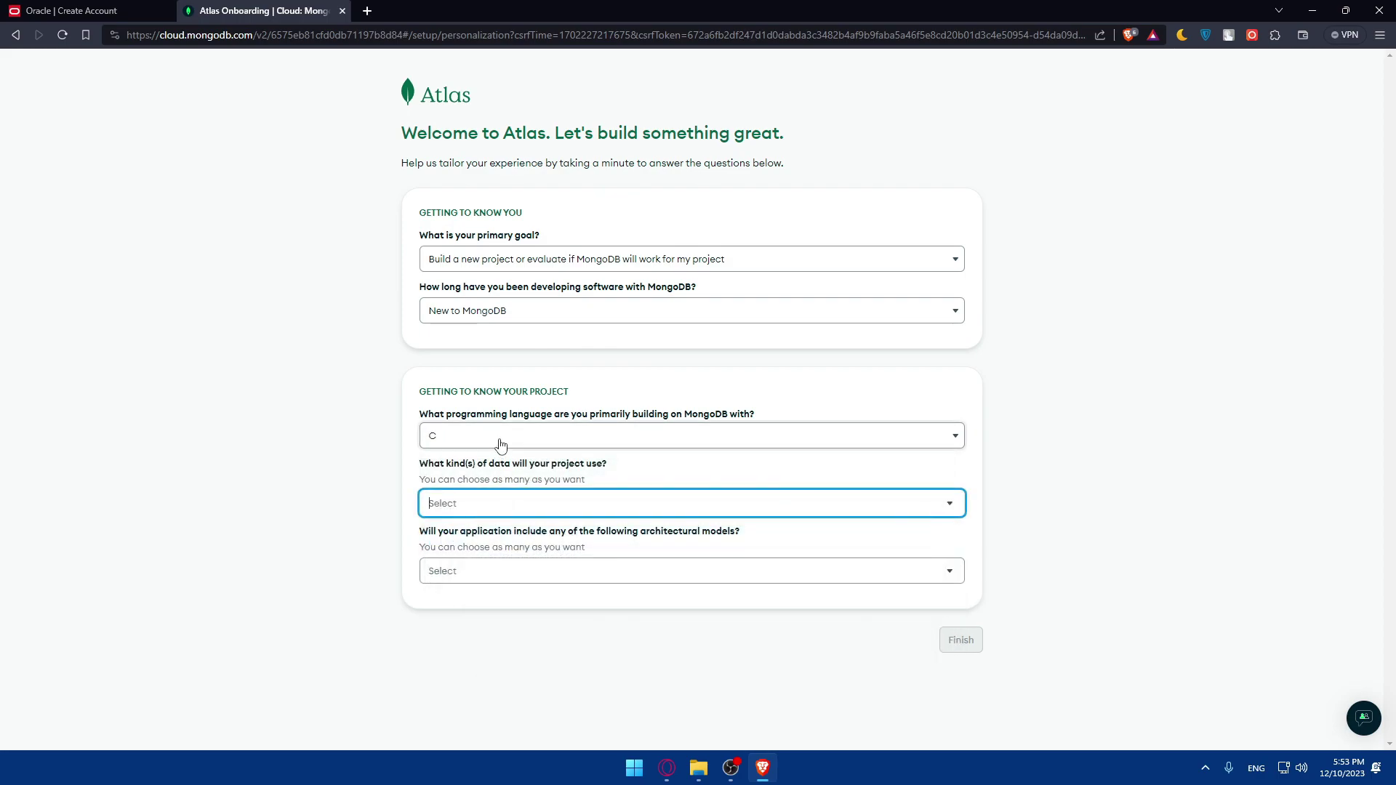
left_click(499, 445)
left_click(498, 446)
left_click(499, 502)
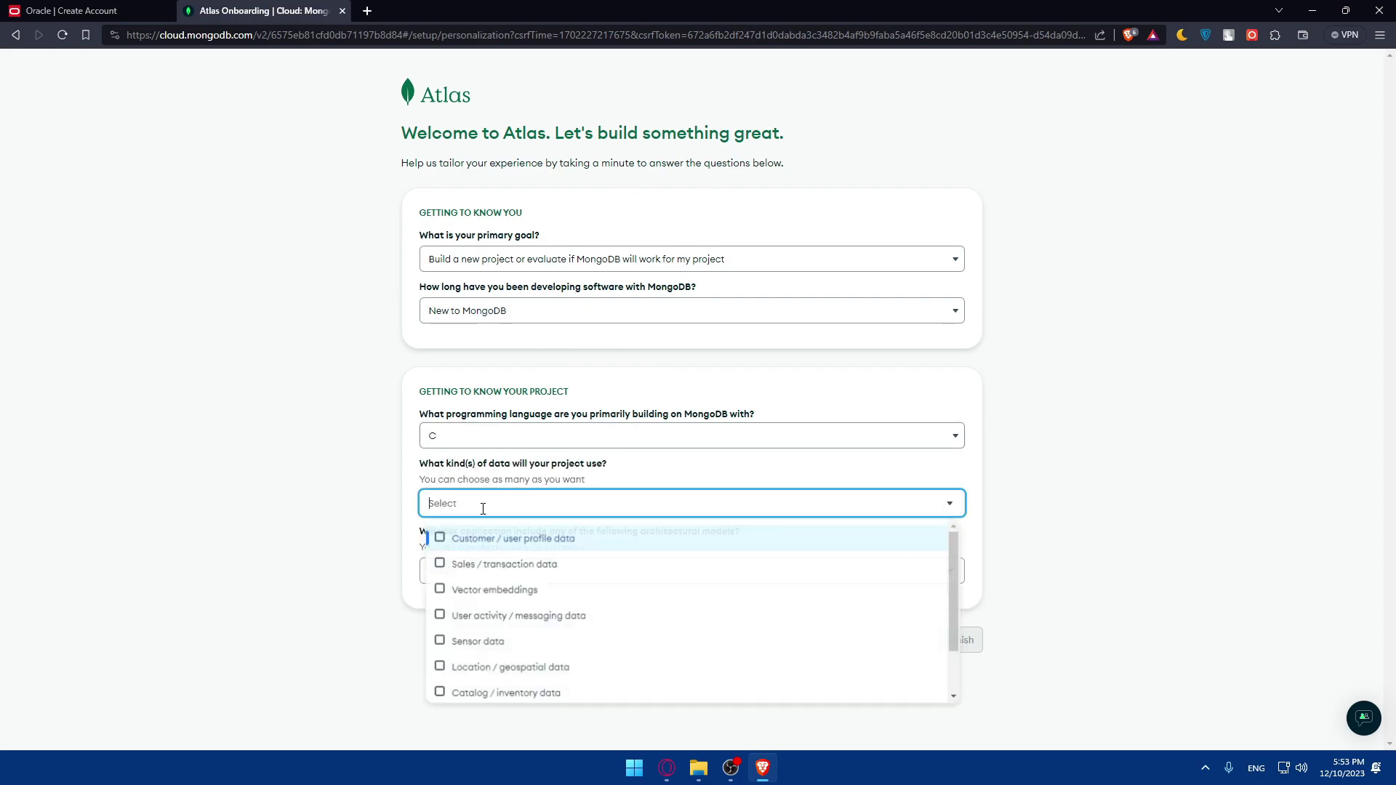
left_click(472, 539)
left_click(296, 571)
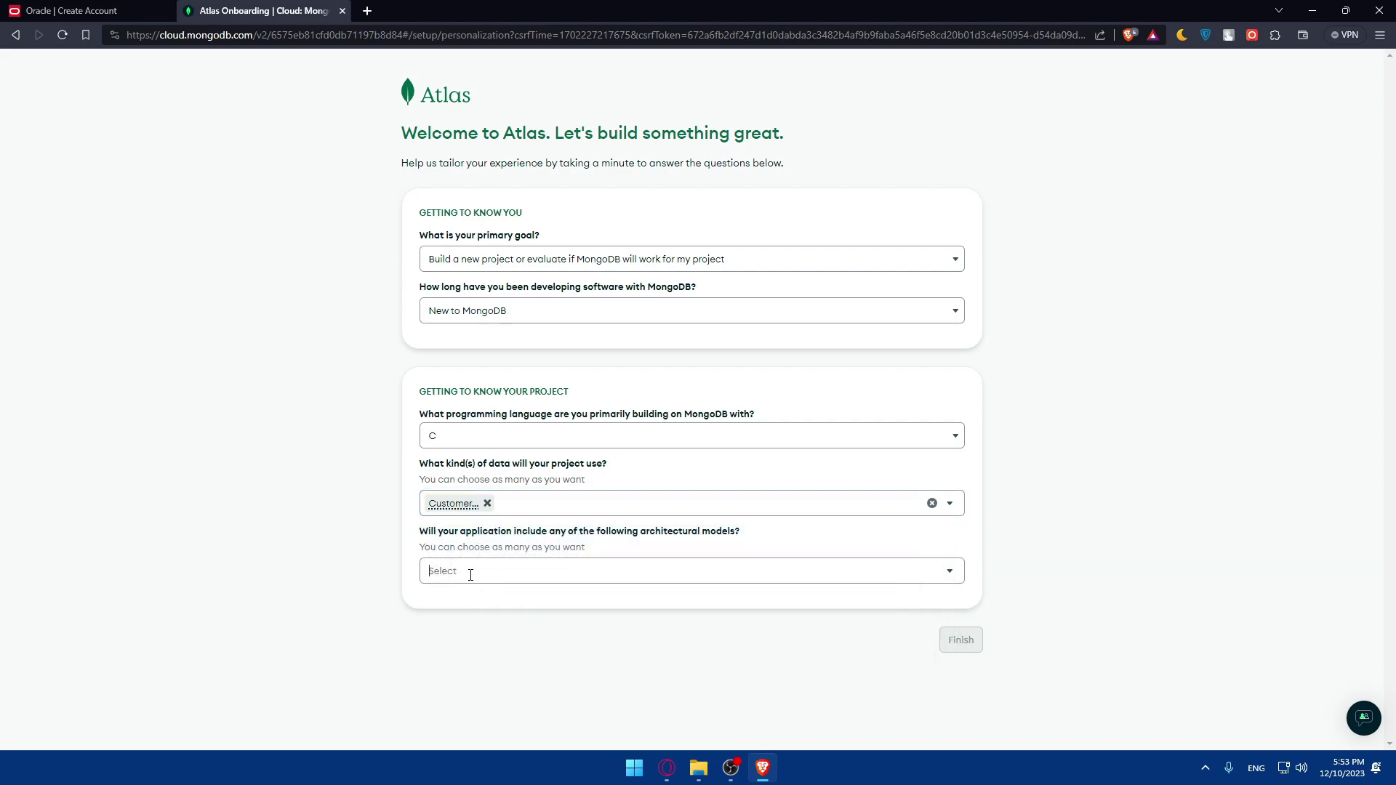
Pick Event-driven as the architectural model and finish the onboarding survey
left_click(473, 572)
left_click(448, 389)
key("Escape")
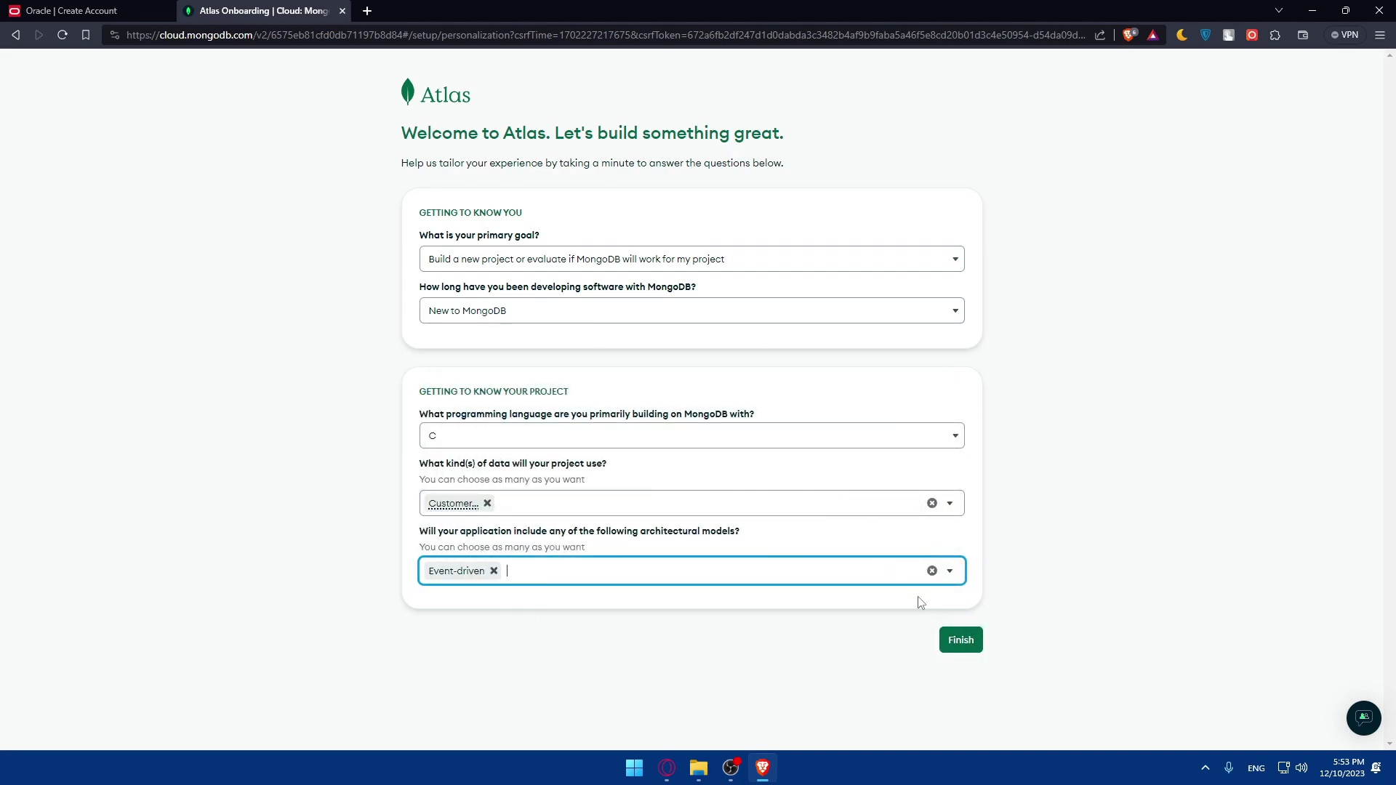
left_click(951, 638)
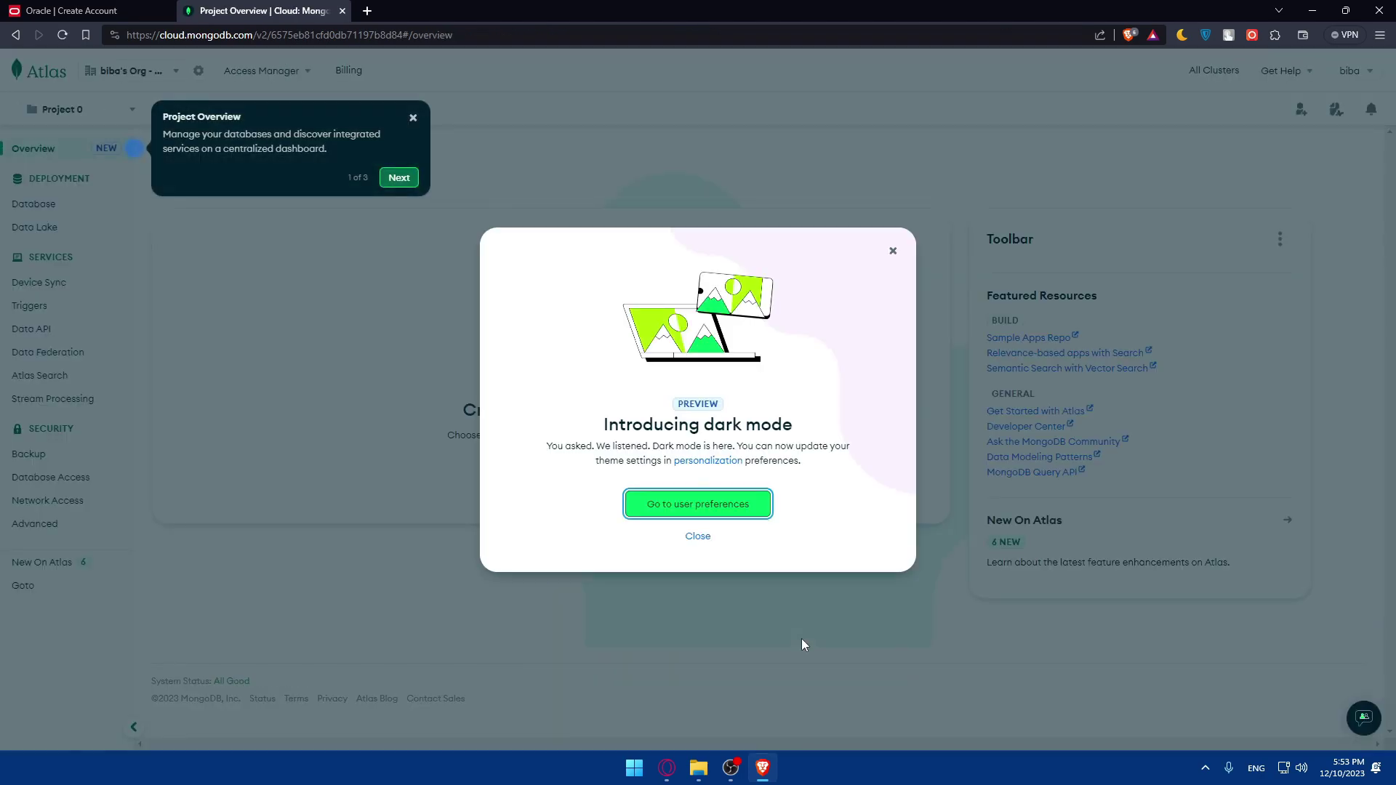
Set the Atlas appearance to Dark Mode (Preview) in user preferences, then return to the organization's projects
left_click(634, 509)
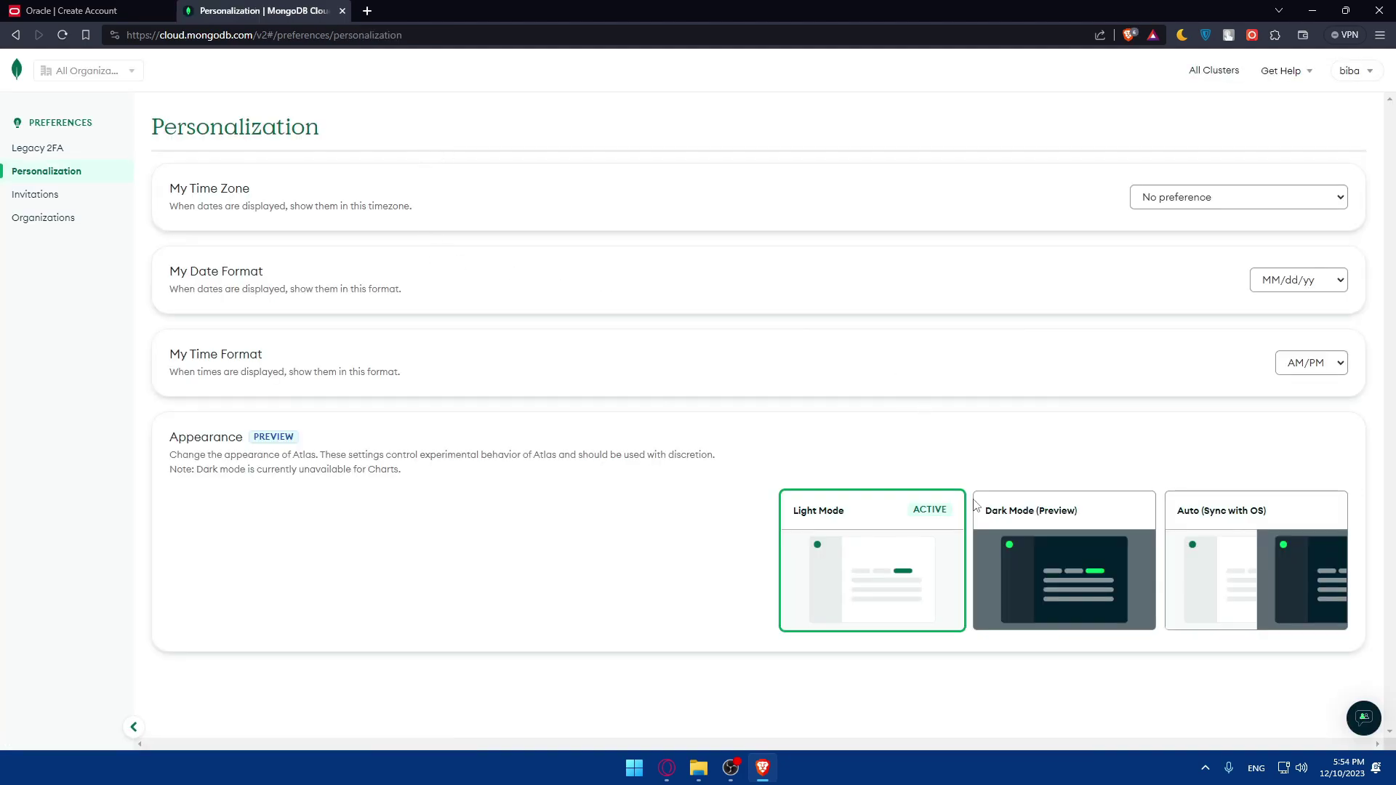
left_click(1091, 537)
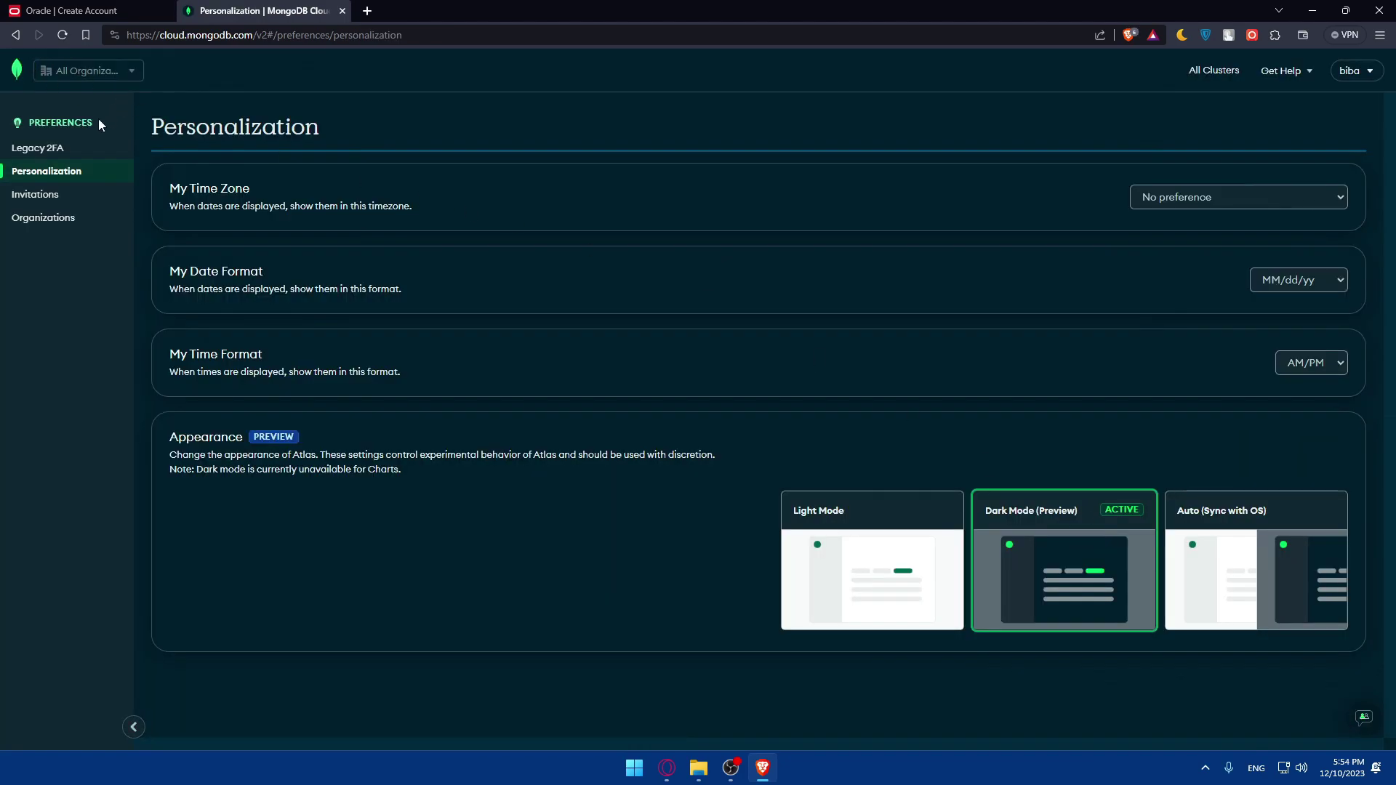
left_click(73, 121)
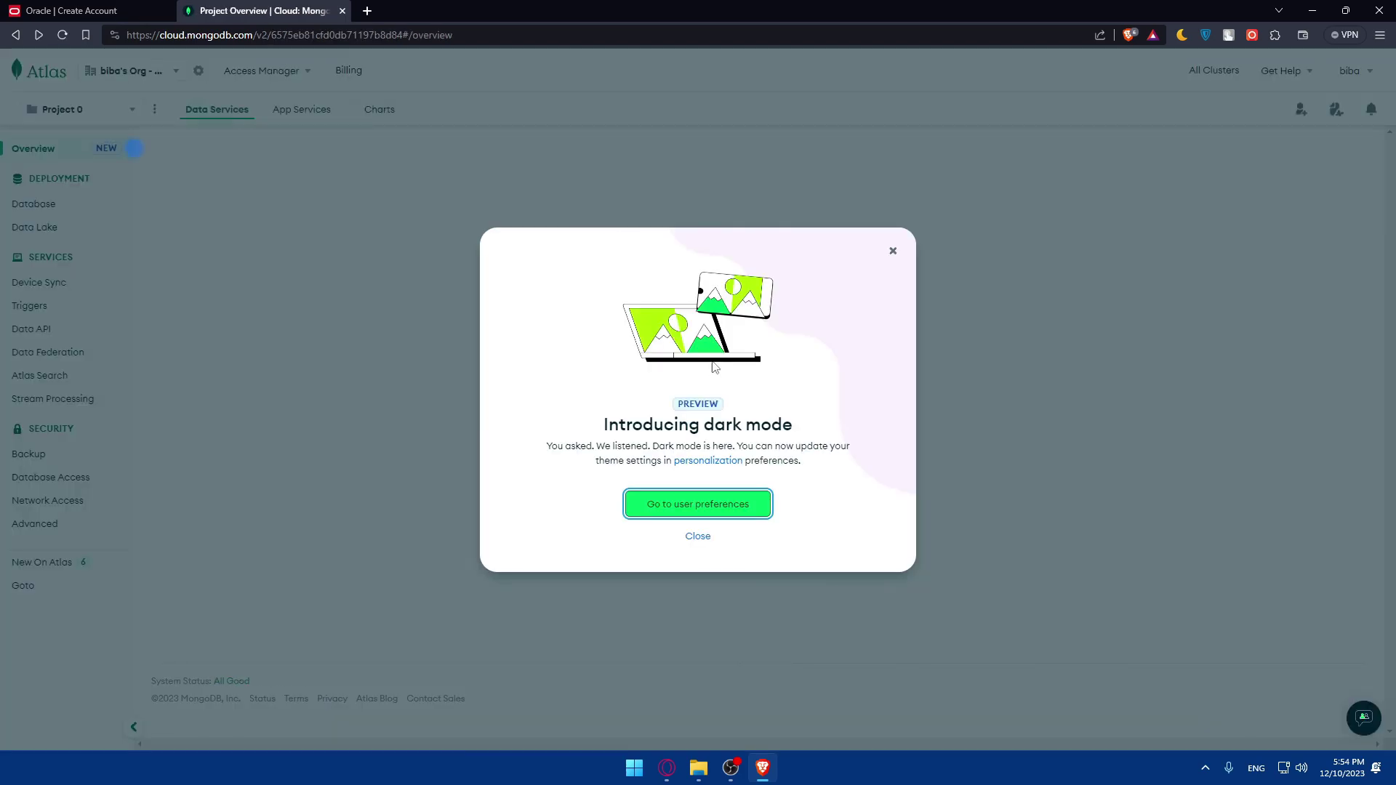
left_click(720, 501)
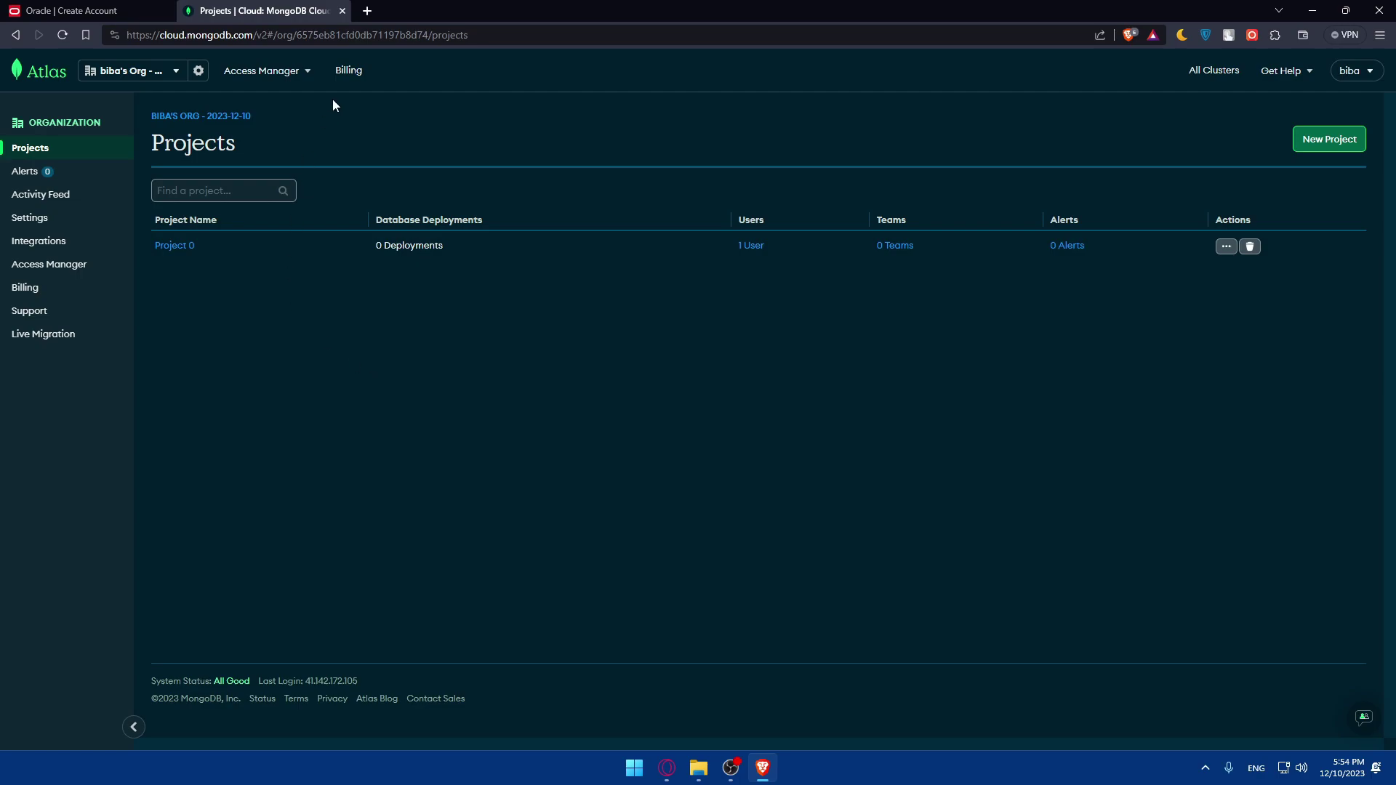
Open chat.openai.com in a new tab and log back in with a Google account
left_click(367, 10)
type("chat")
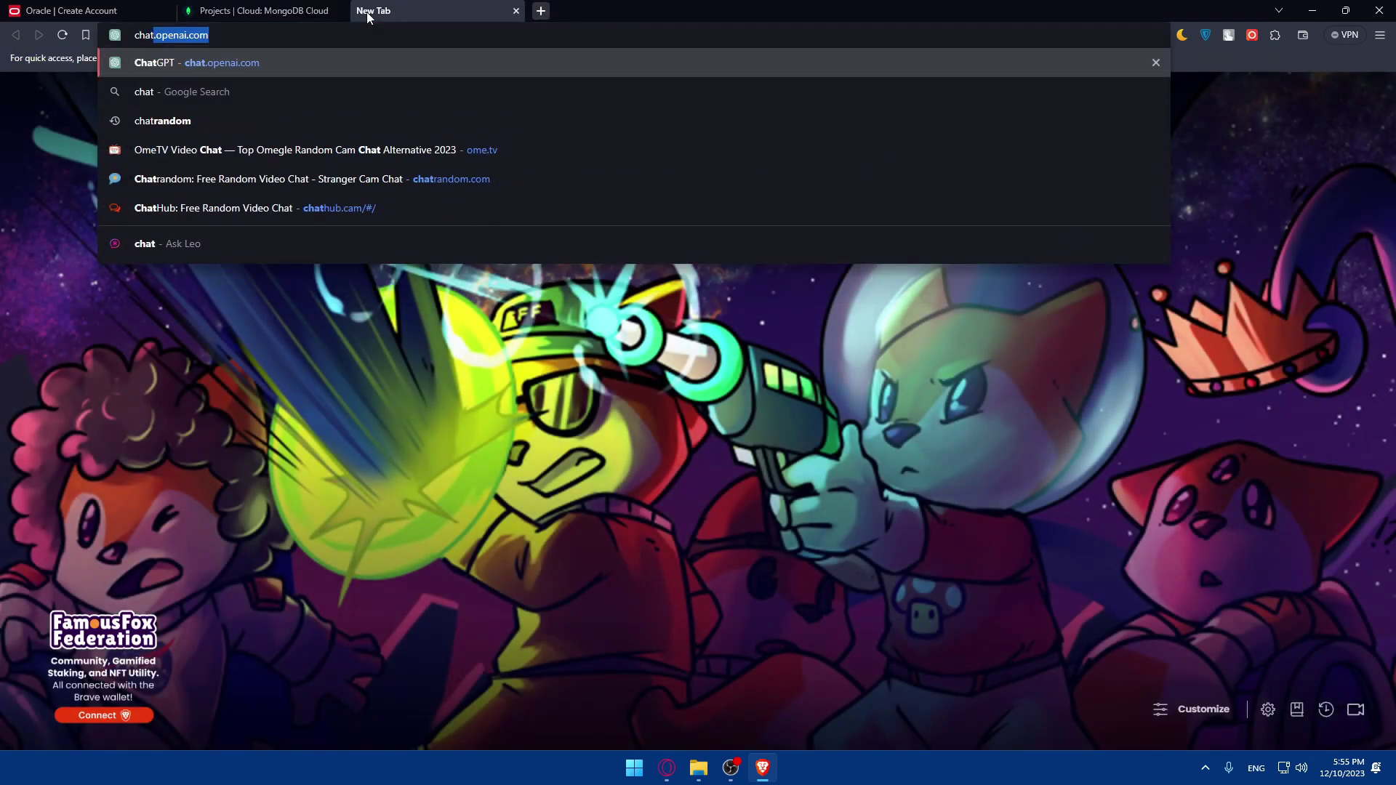
type(".ope")
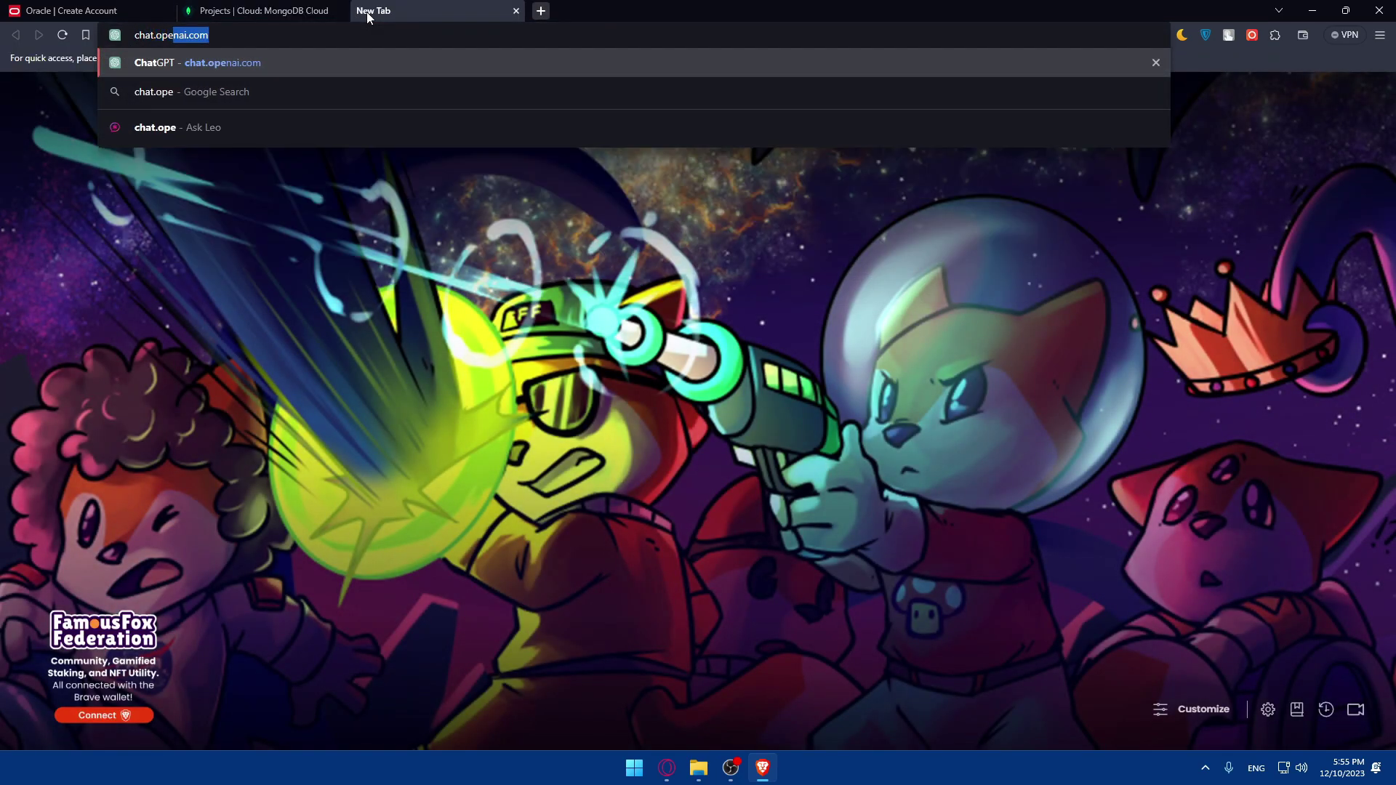
type("nai.com")
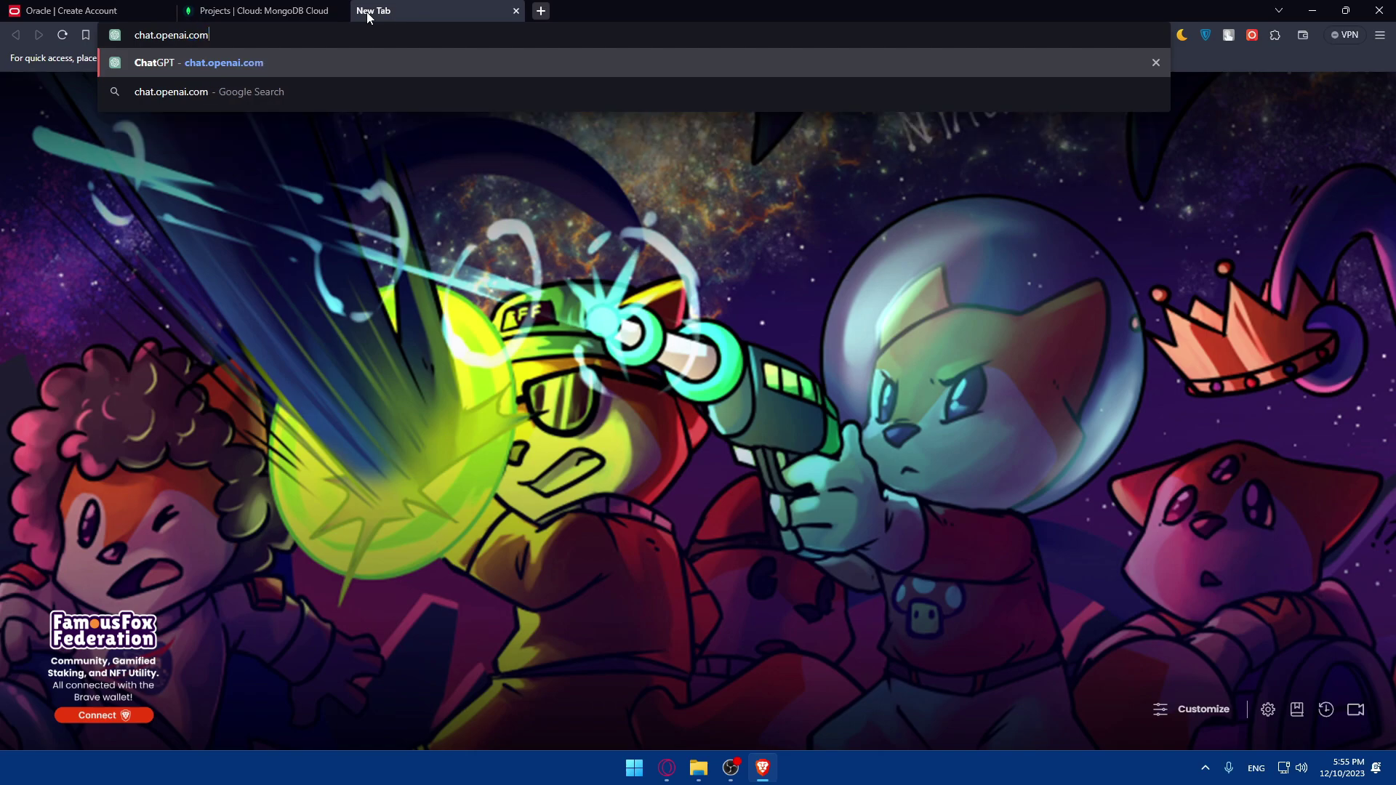
key("Return")
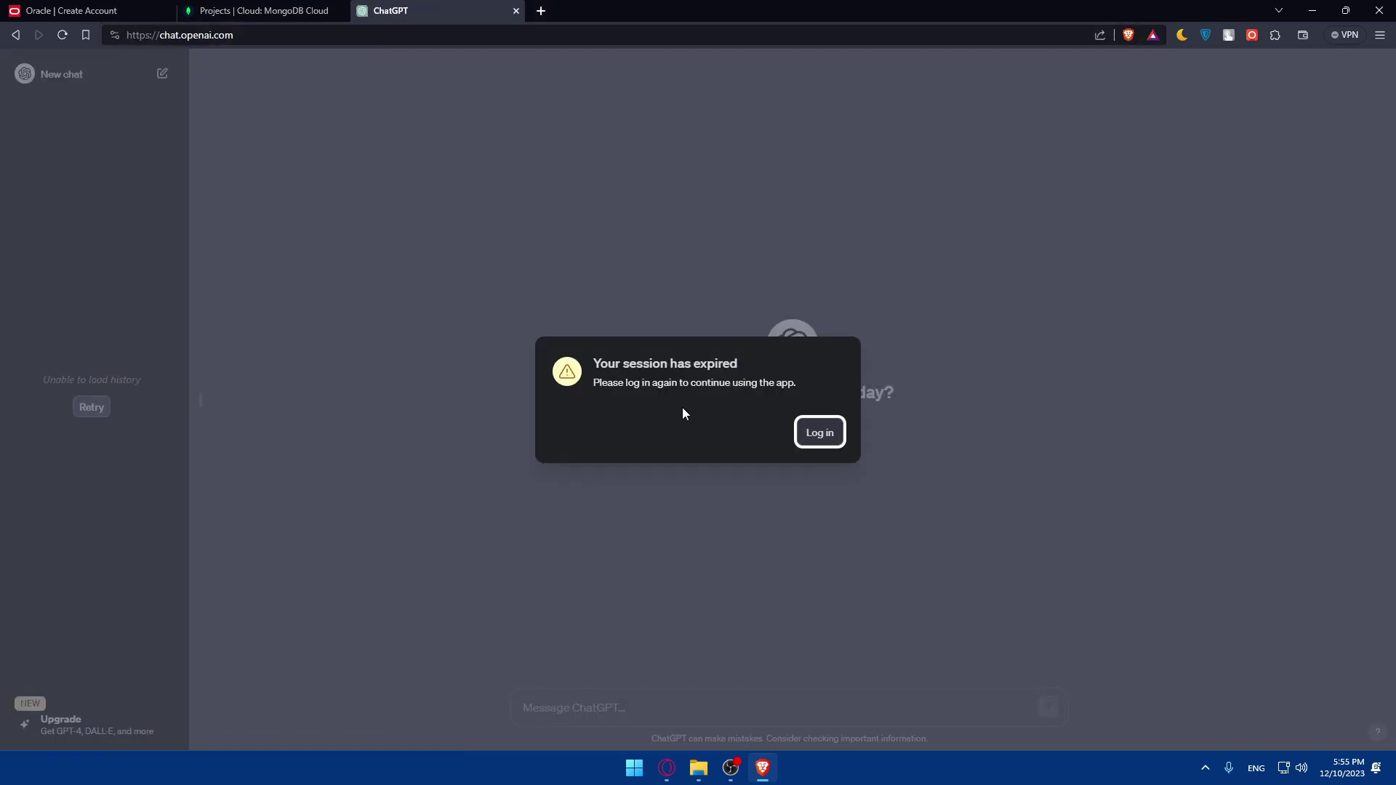
left_click(820, 435)
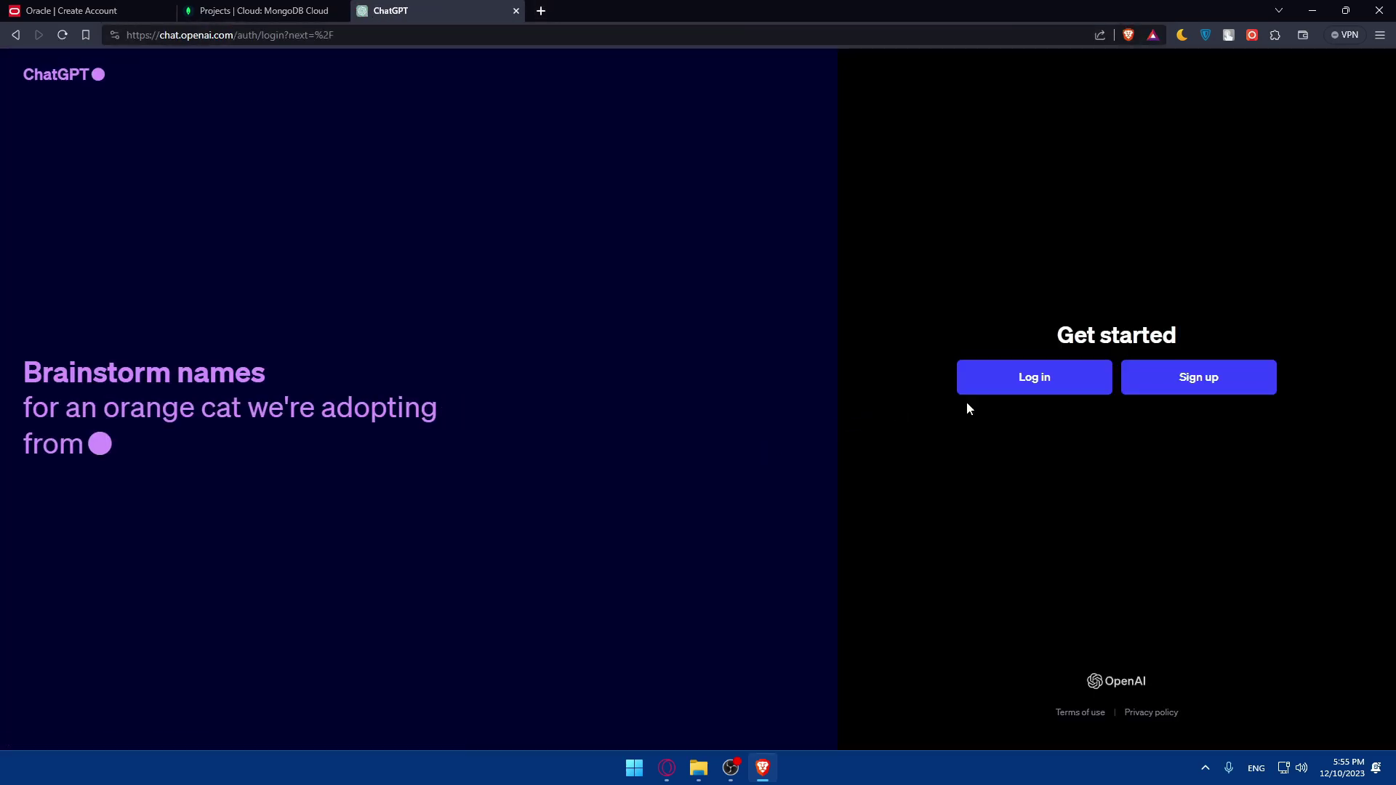
left_click(1012, 392)
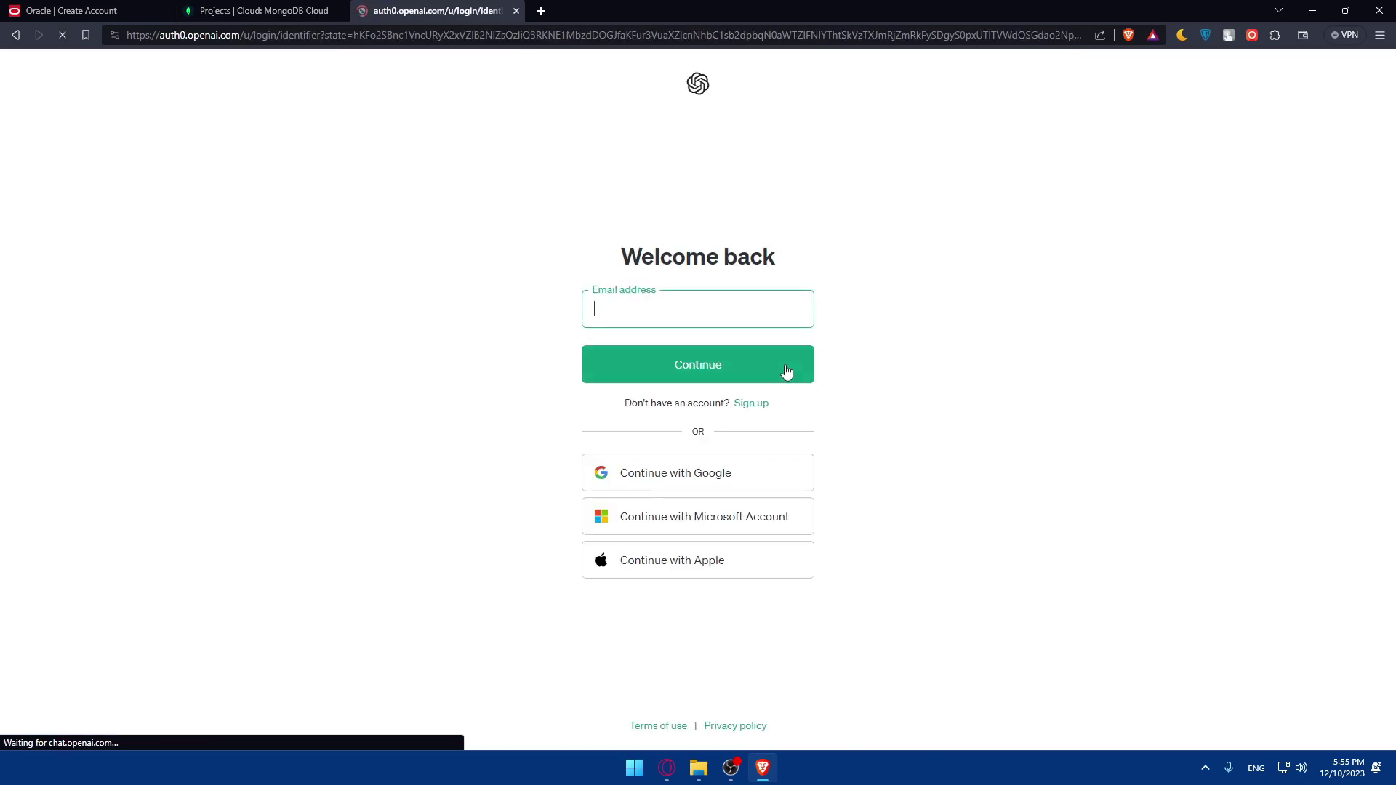
left_click(691, 459)
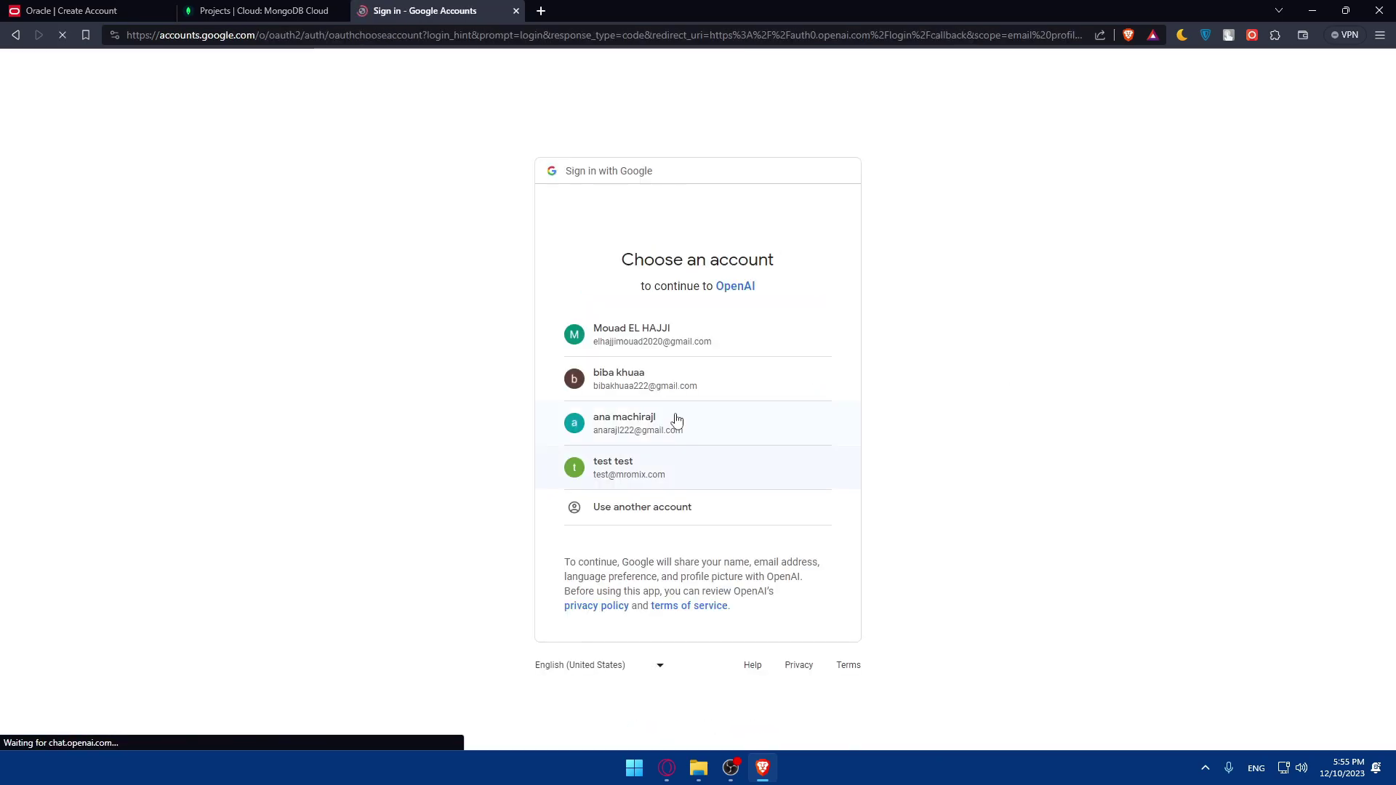
left_click(635, 336)
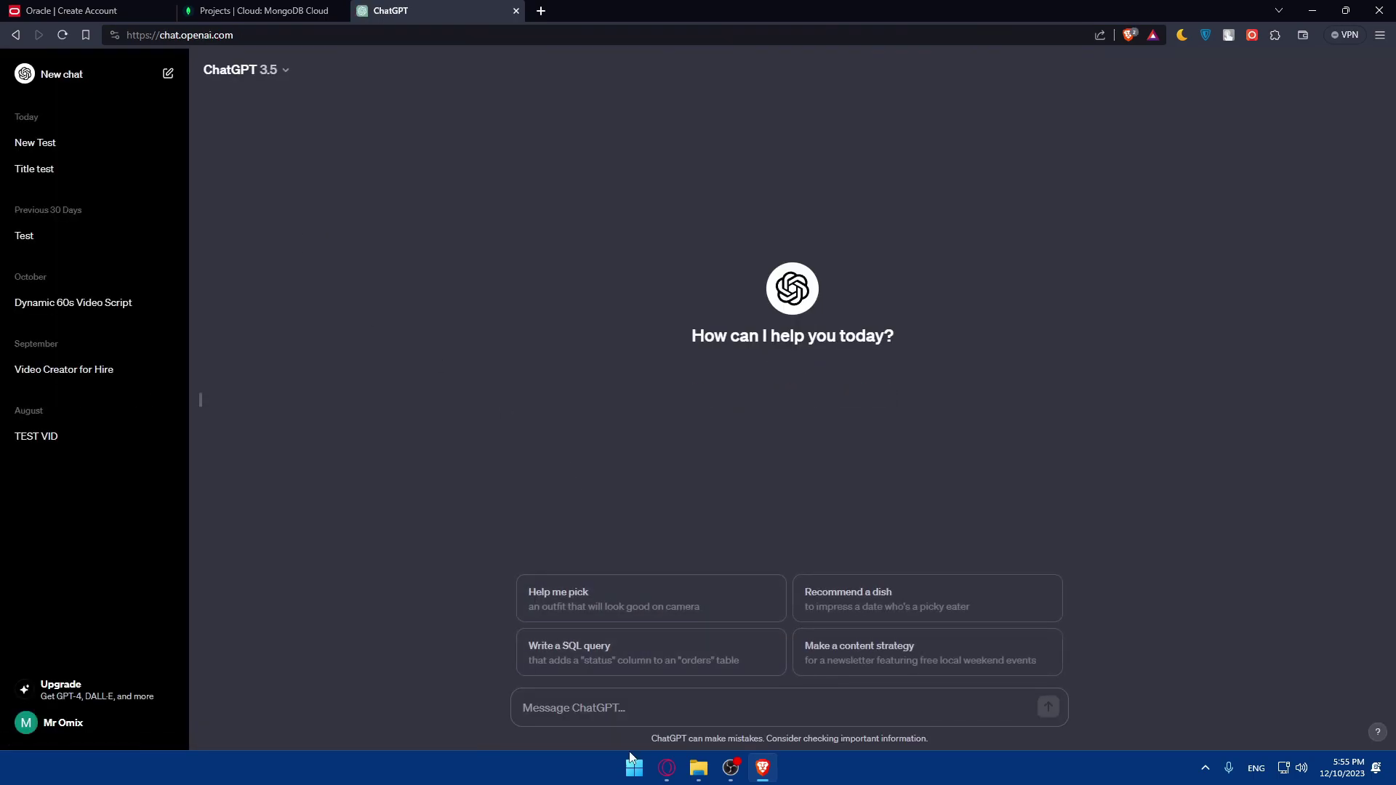
Ask ChatGPT for steps and code to connect a database into a website using HTML
type("i want to con")
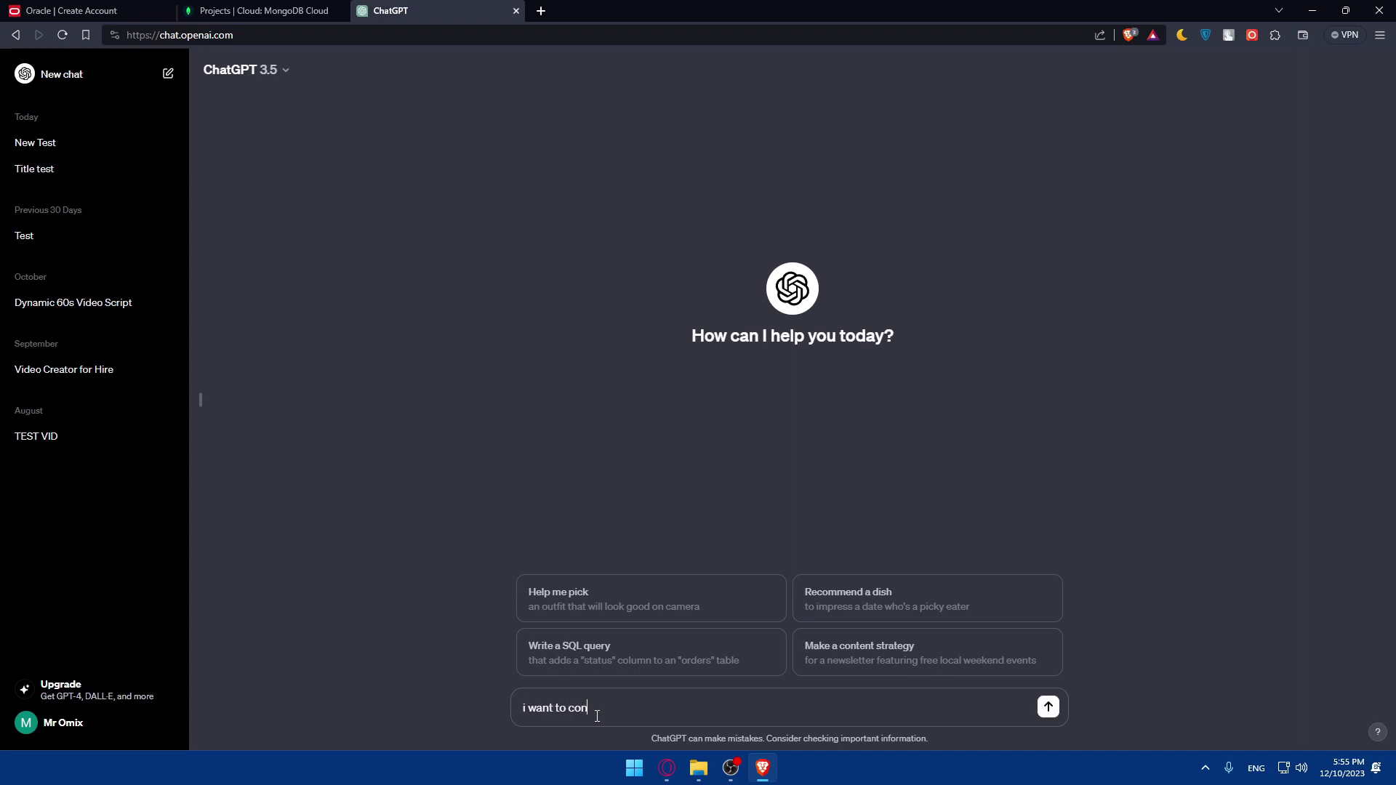
type("nect a datab")
key("BackSpace")
key("BackSpace")
type("a database into my website using h")
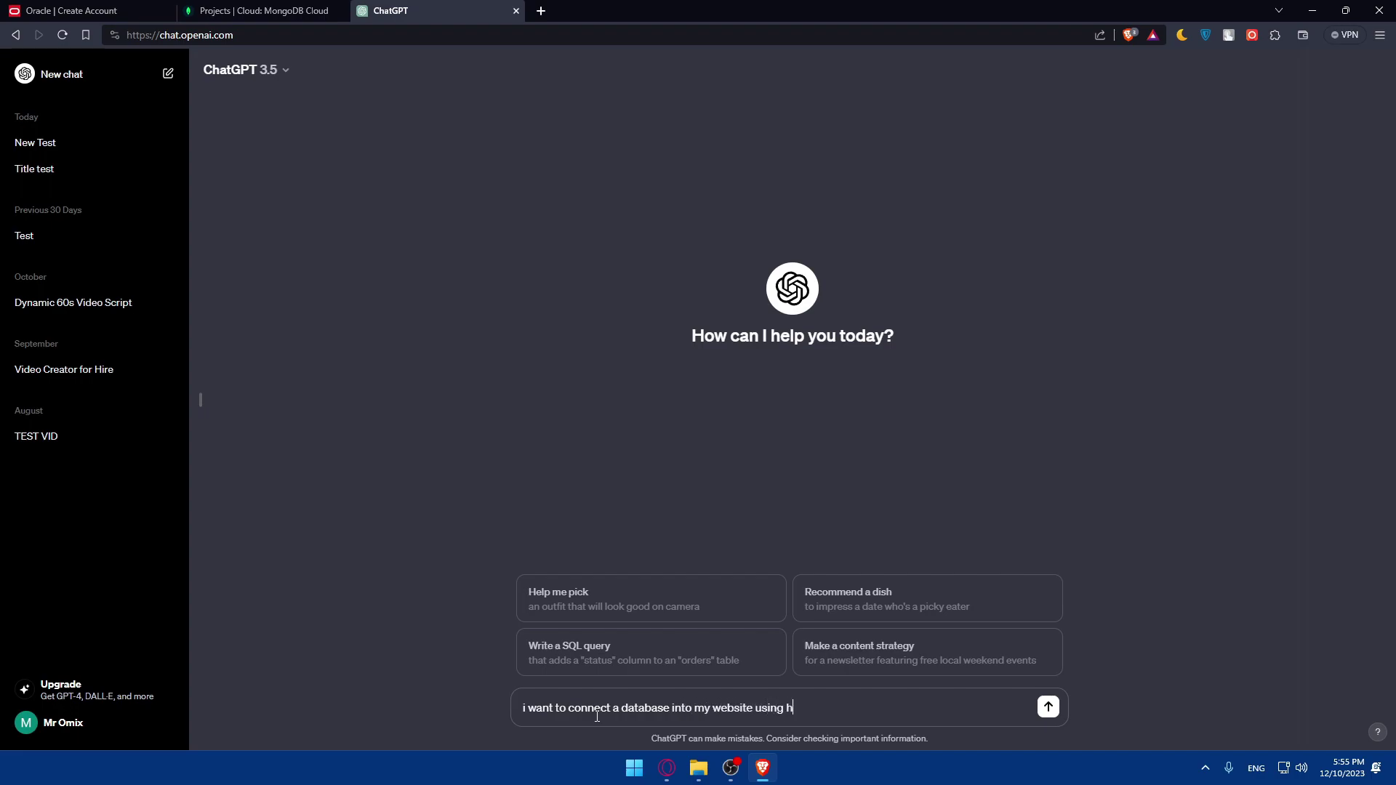
type("tml can you give me the steps to ")
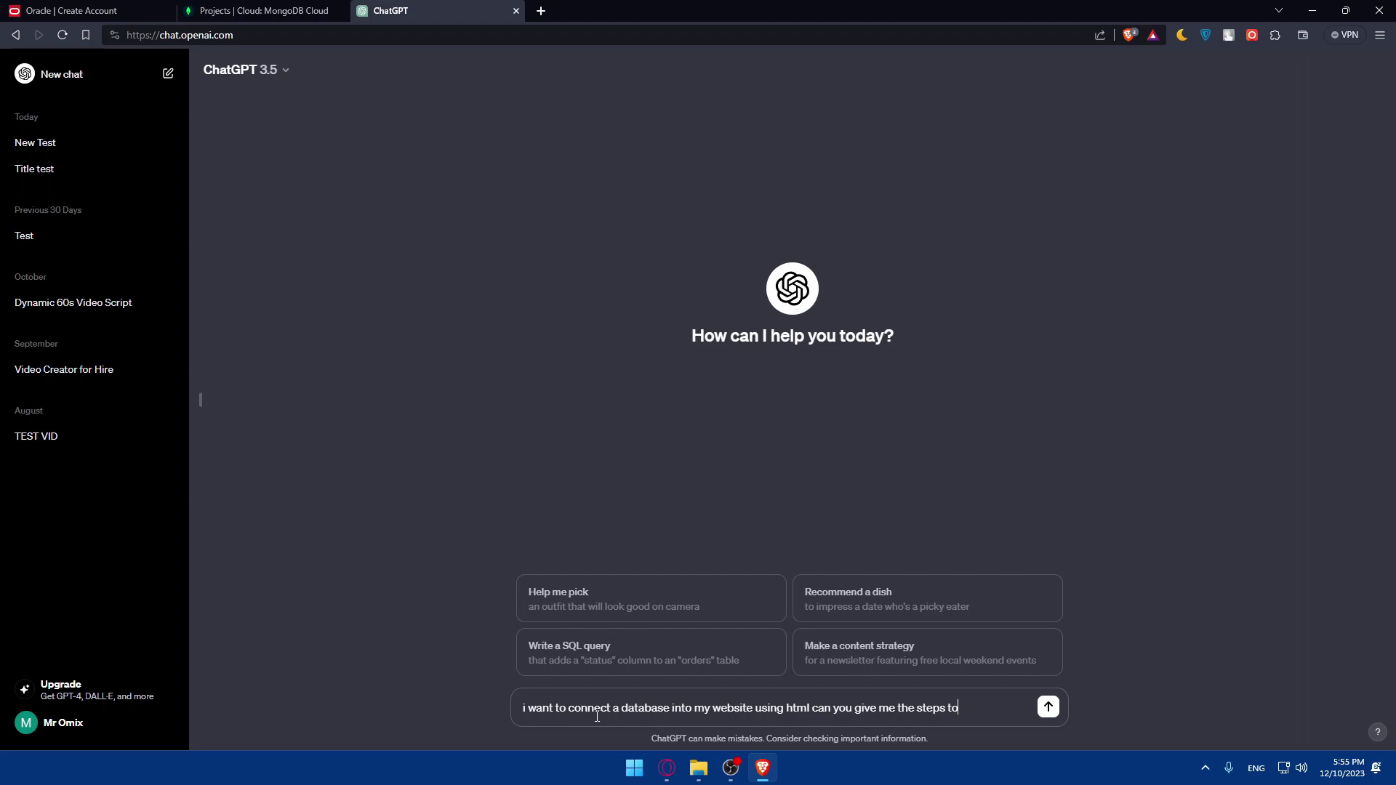
type("do so and ev")
type("en write me")
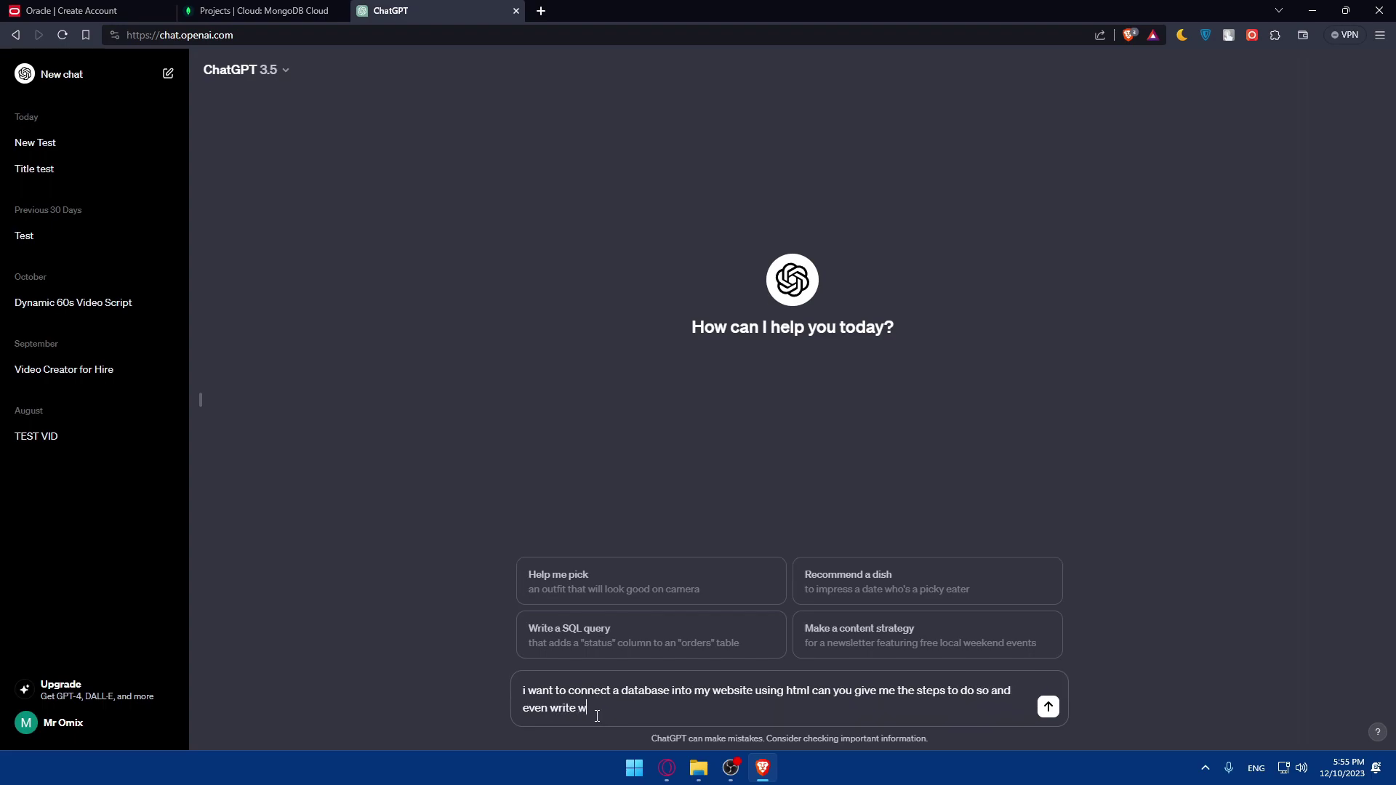
type(" the code to integrate")
key("Return")
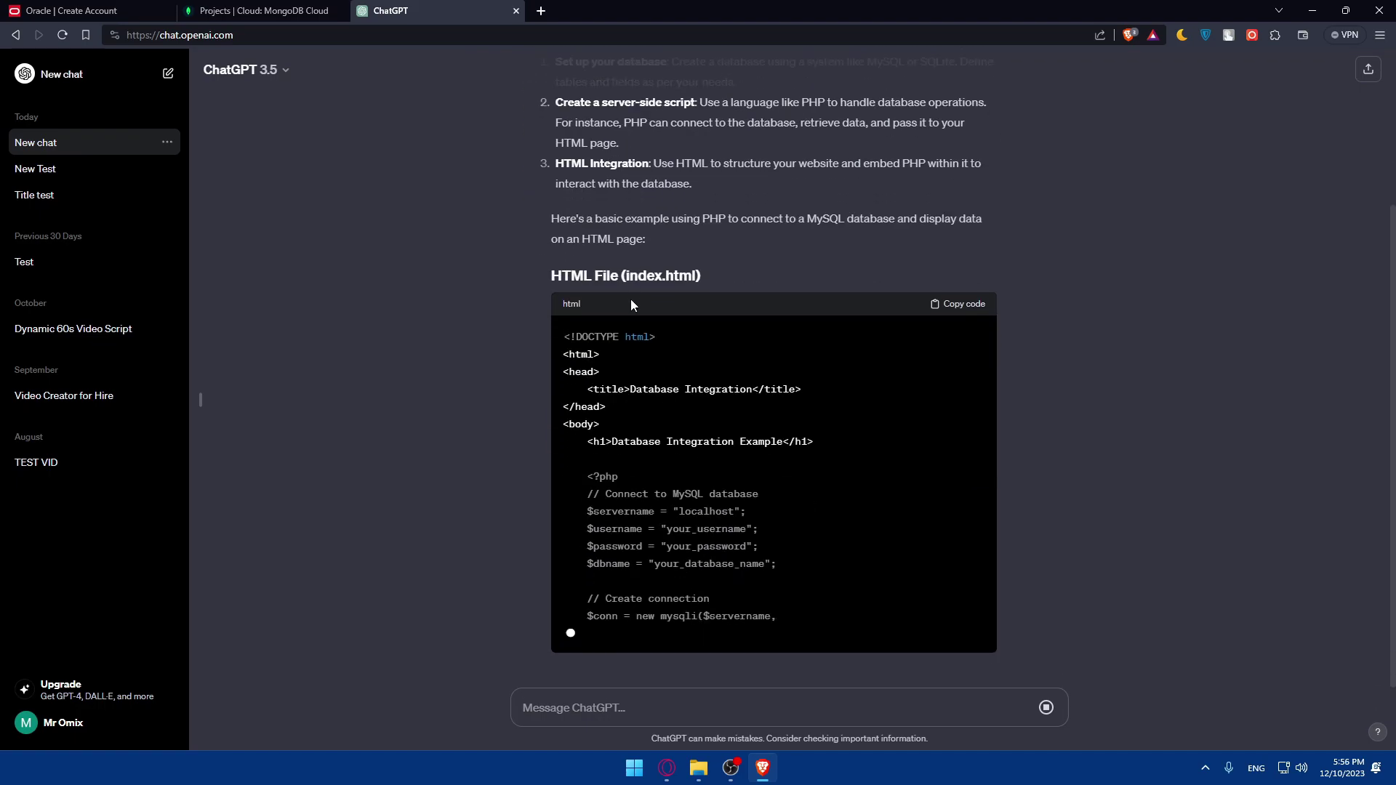
Read through ChatGPT's PHP/MySQL index.html example, briefly checking the Oracle sign-up tab
scroll(632, 300, "up", 1)
scroll(671, 318, "down", 2)
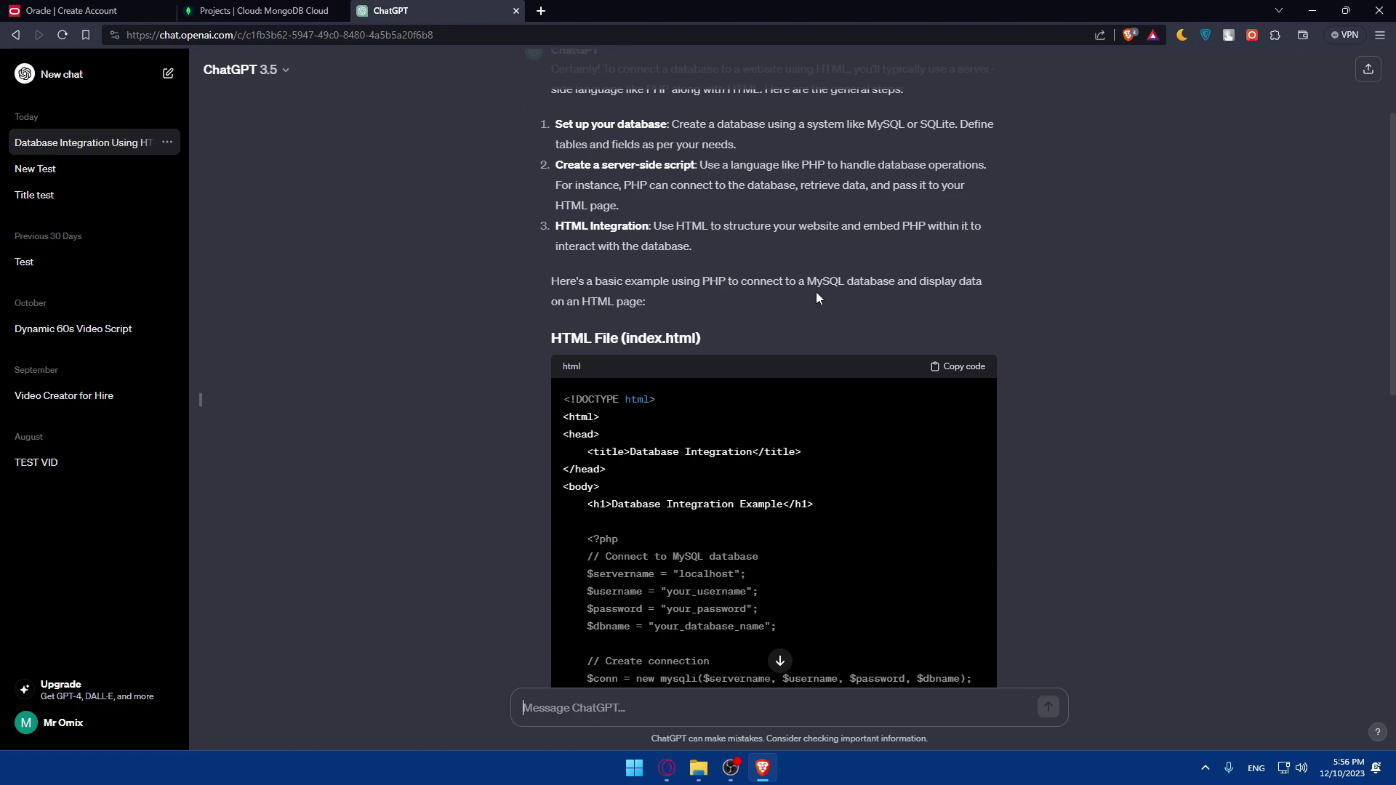
left_click(87, 10)
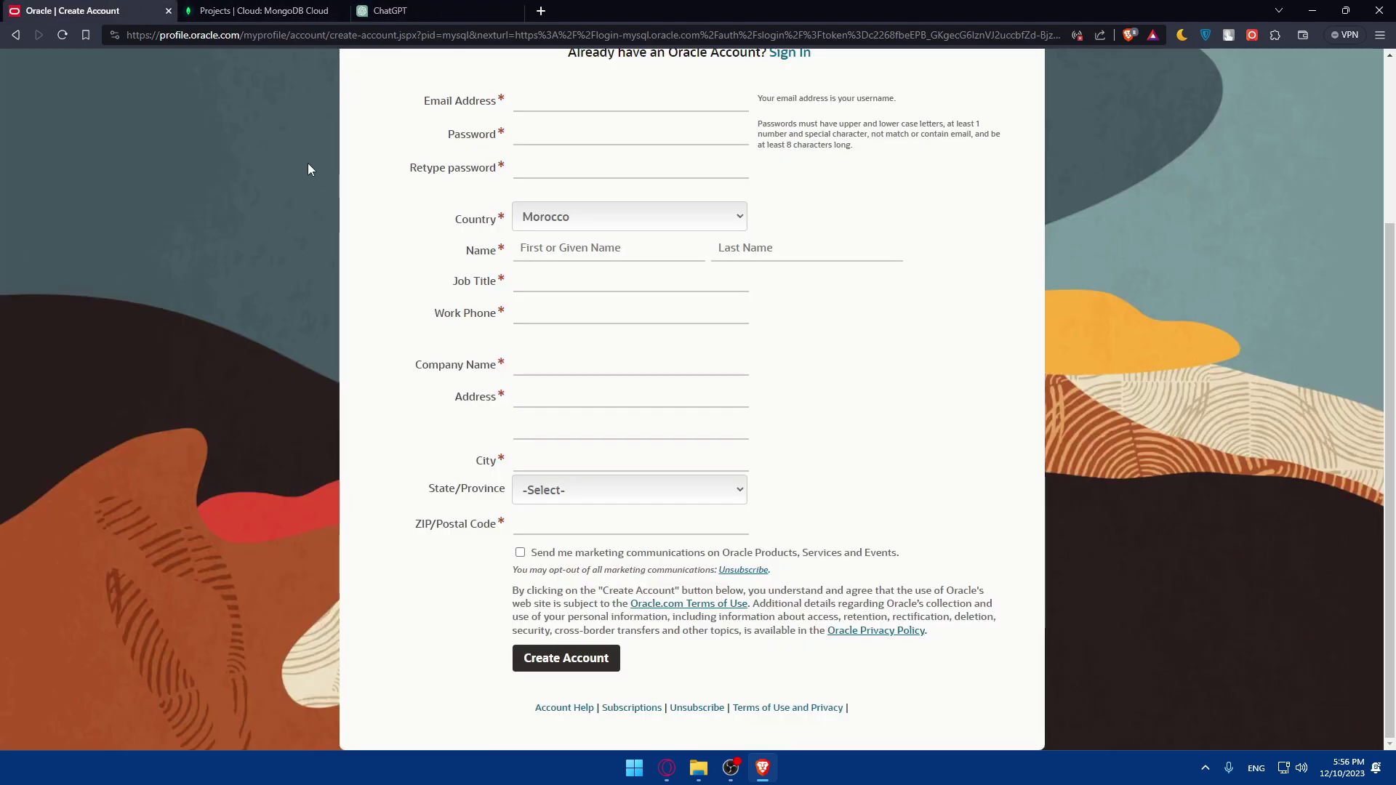
left_click(468, 7)
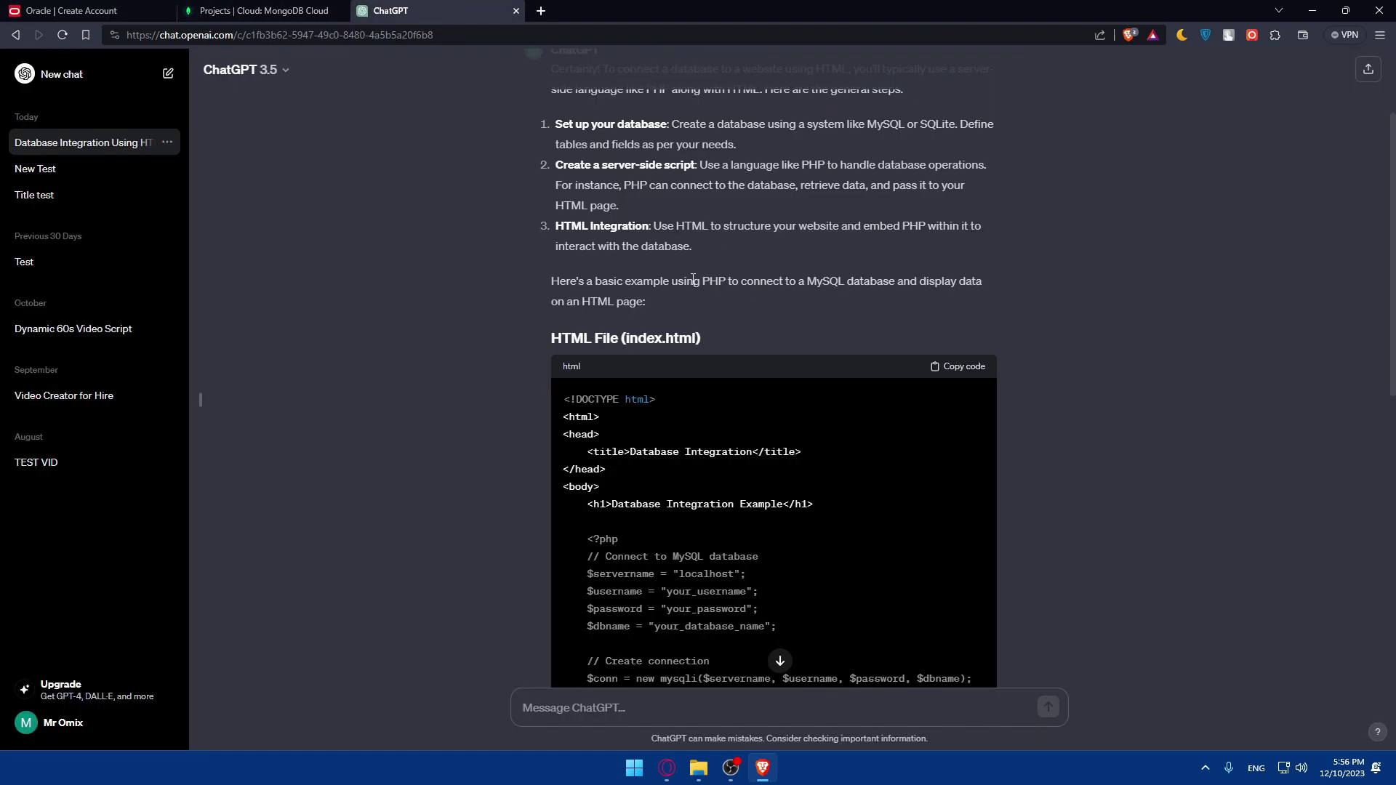
scroll(654, 298, "down", 5)
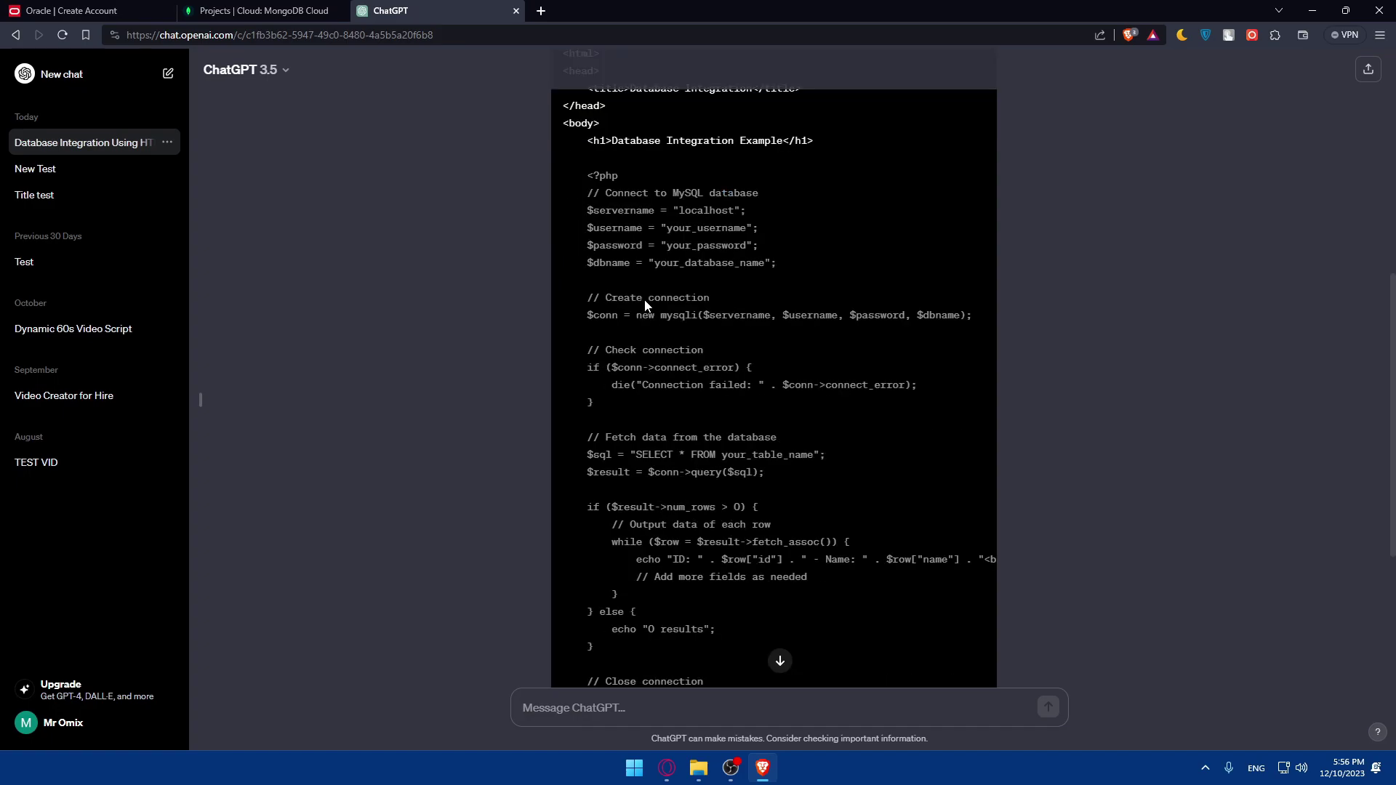
scroll(644, 299, "up", 2)
scroll(645, 299, "down", 2)
scroll(634, 314, "down", 4)
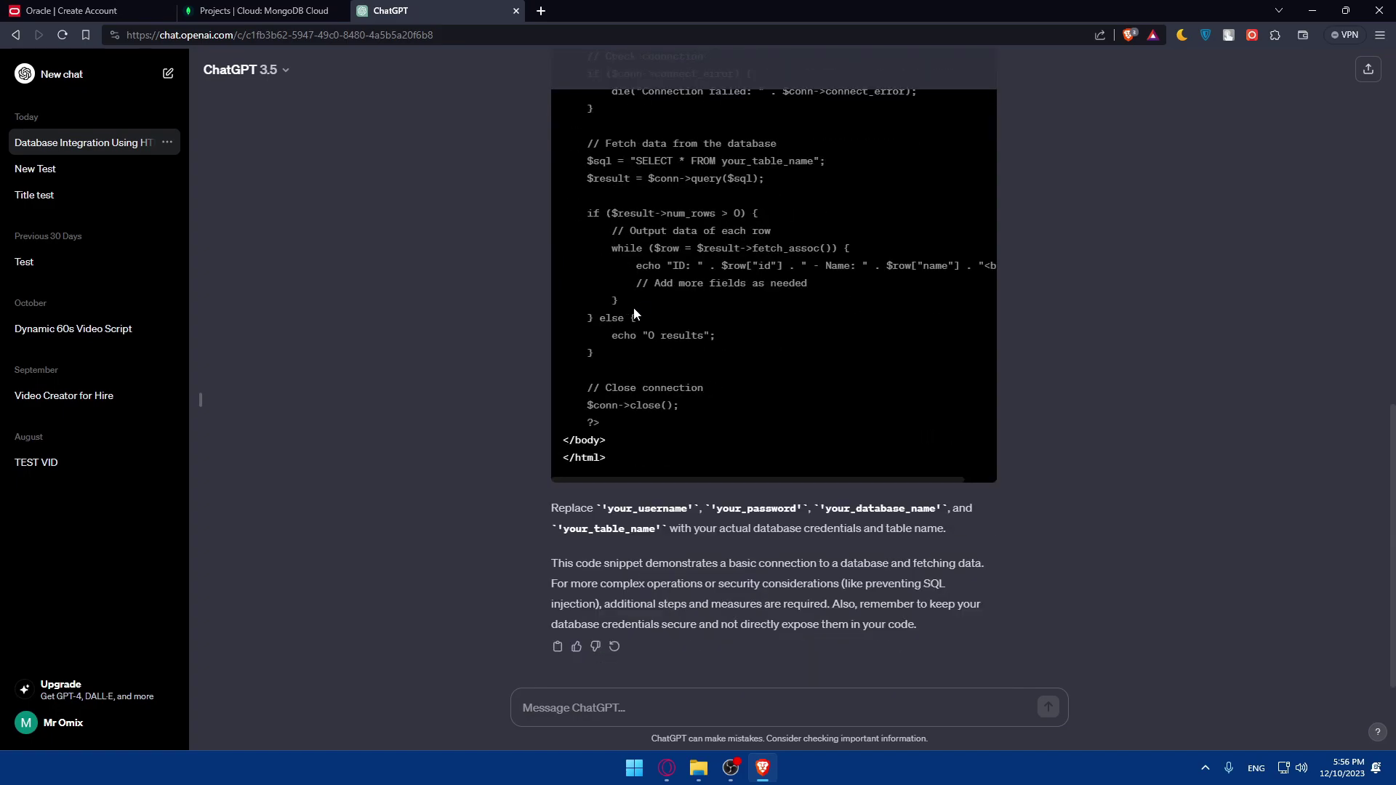
scroll(634, 314, "up", 7)
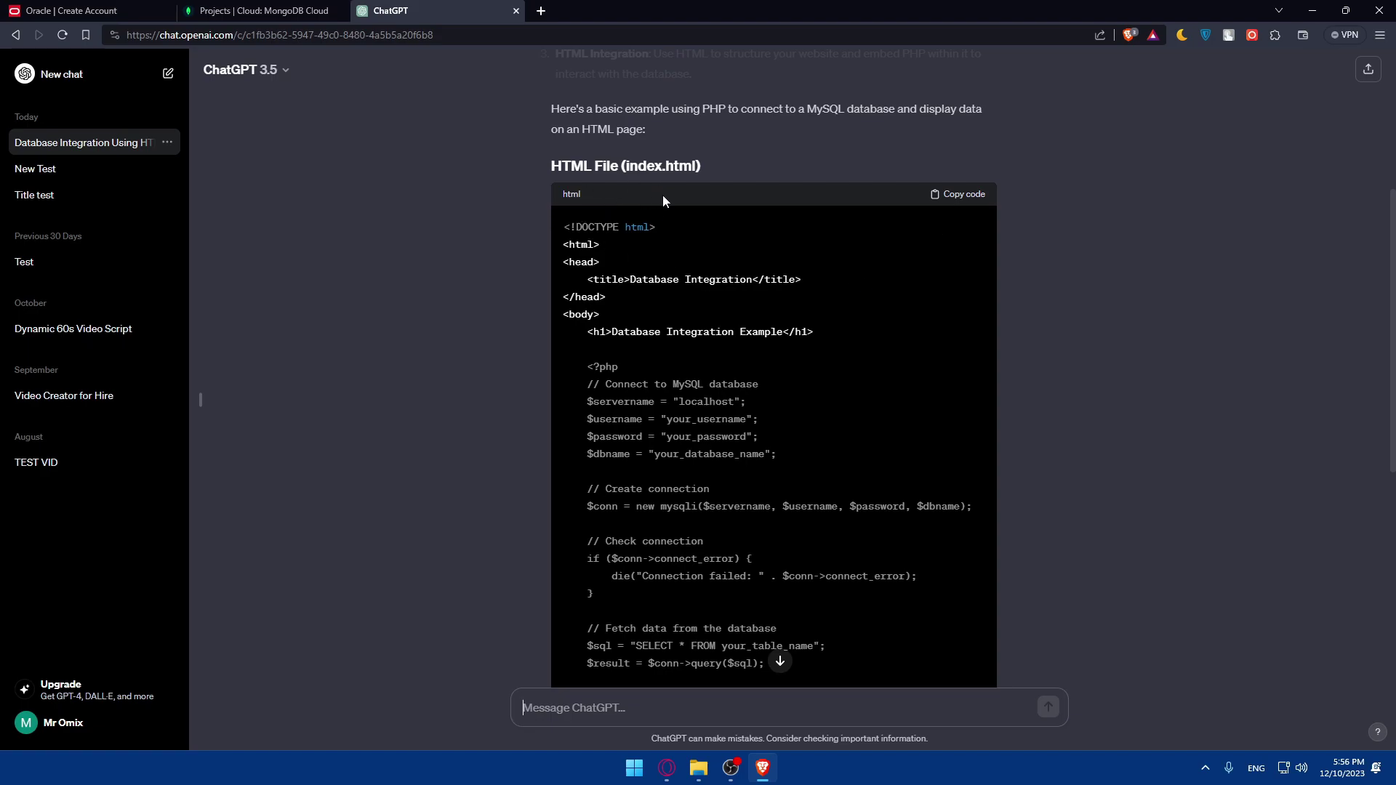
scroll(672, 200, "down", 2)
scroll(635, 237, "up", 2)
scroll(629, 384, "down", 7)
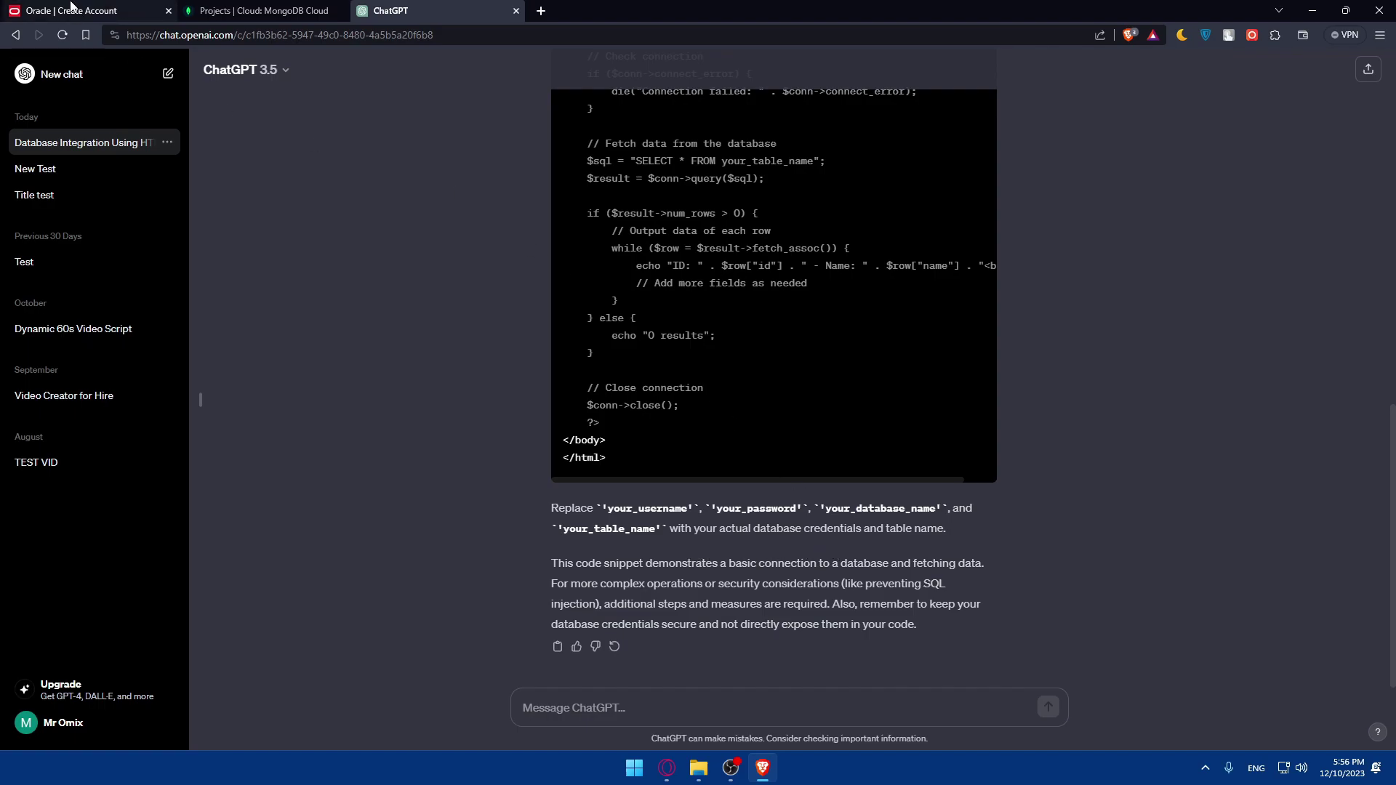
left_click(70, 7)
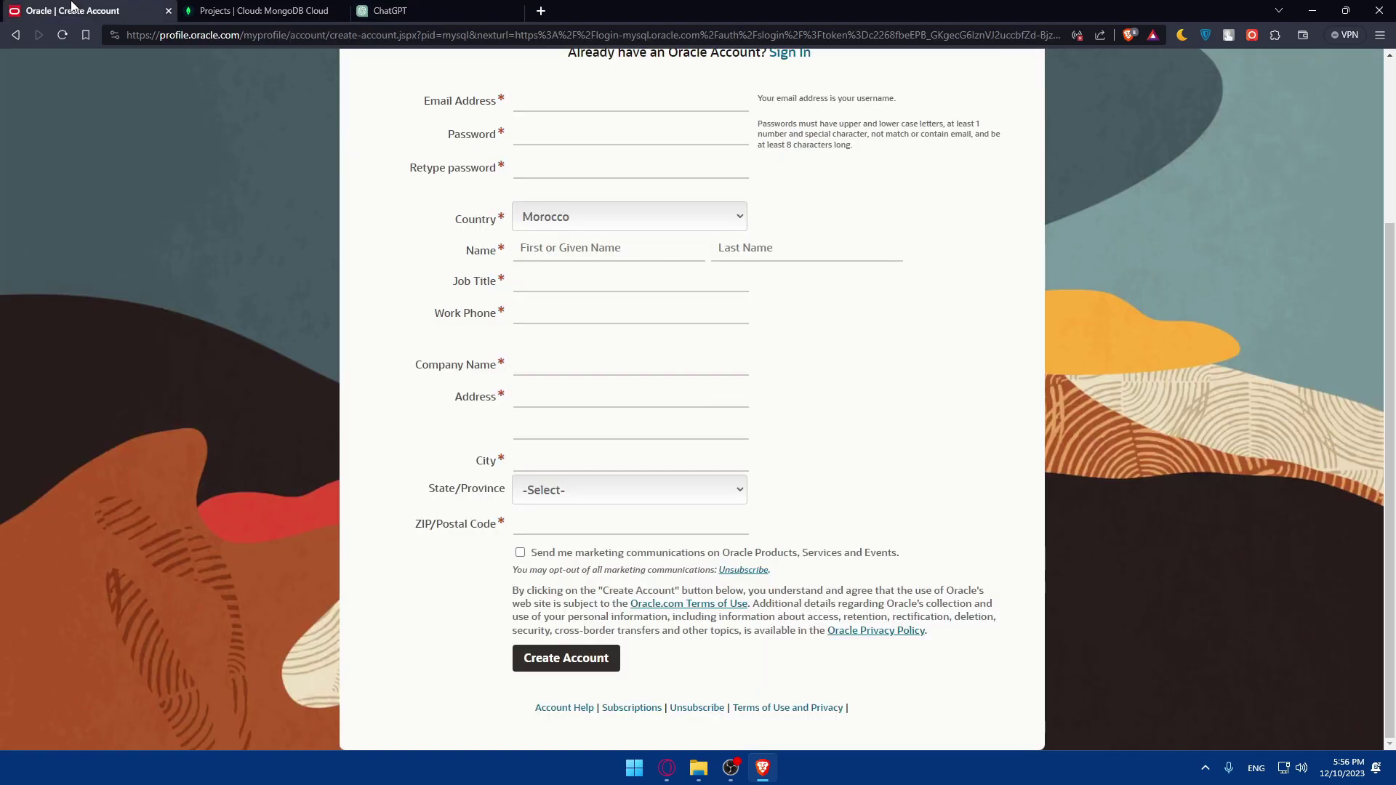
left_click(263, 9)
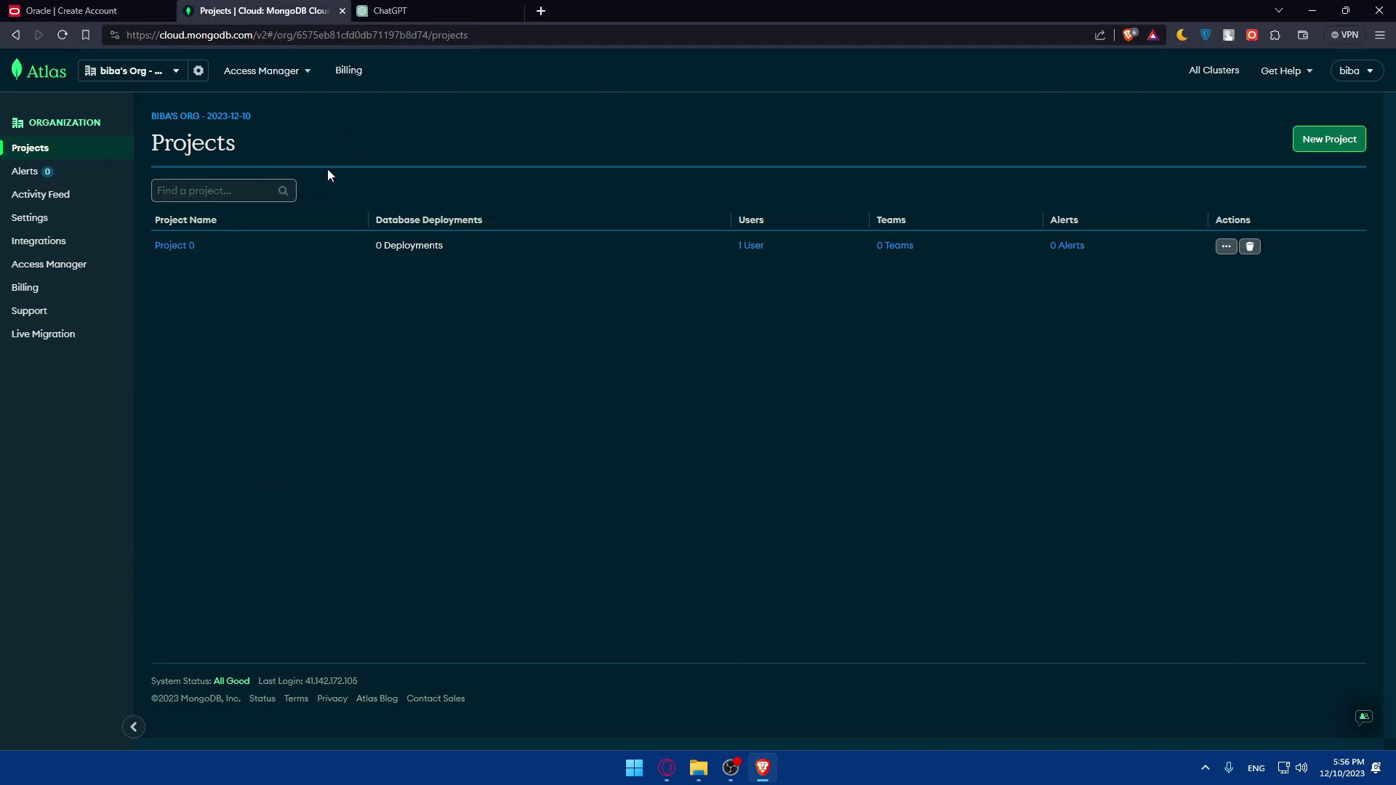
left_click(436, 9)
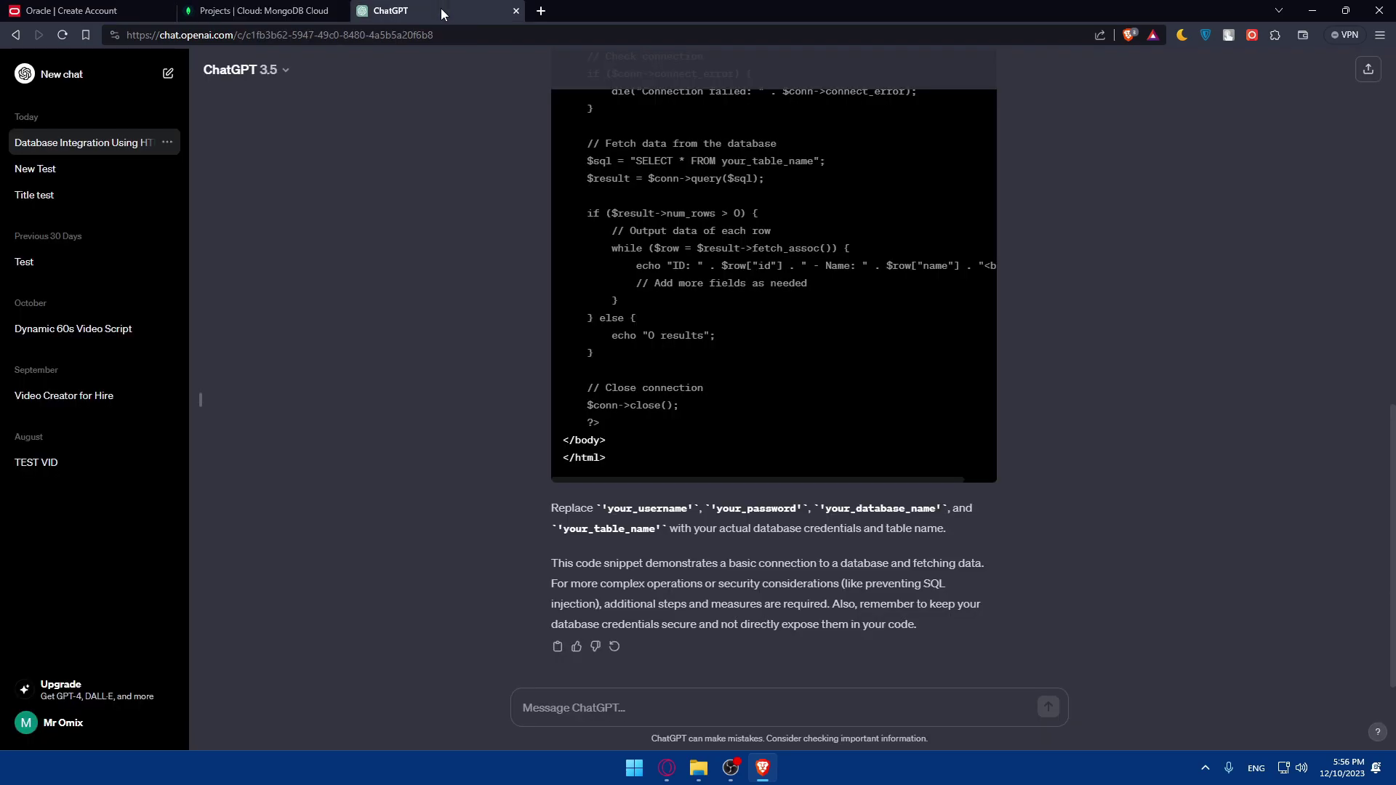
scroll(672, 303, "up", 2)
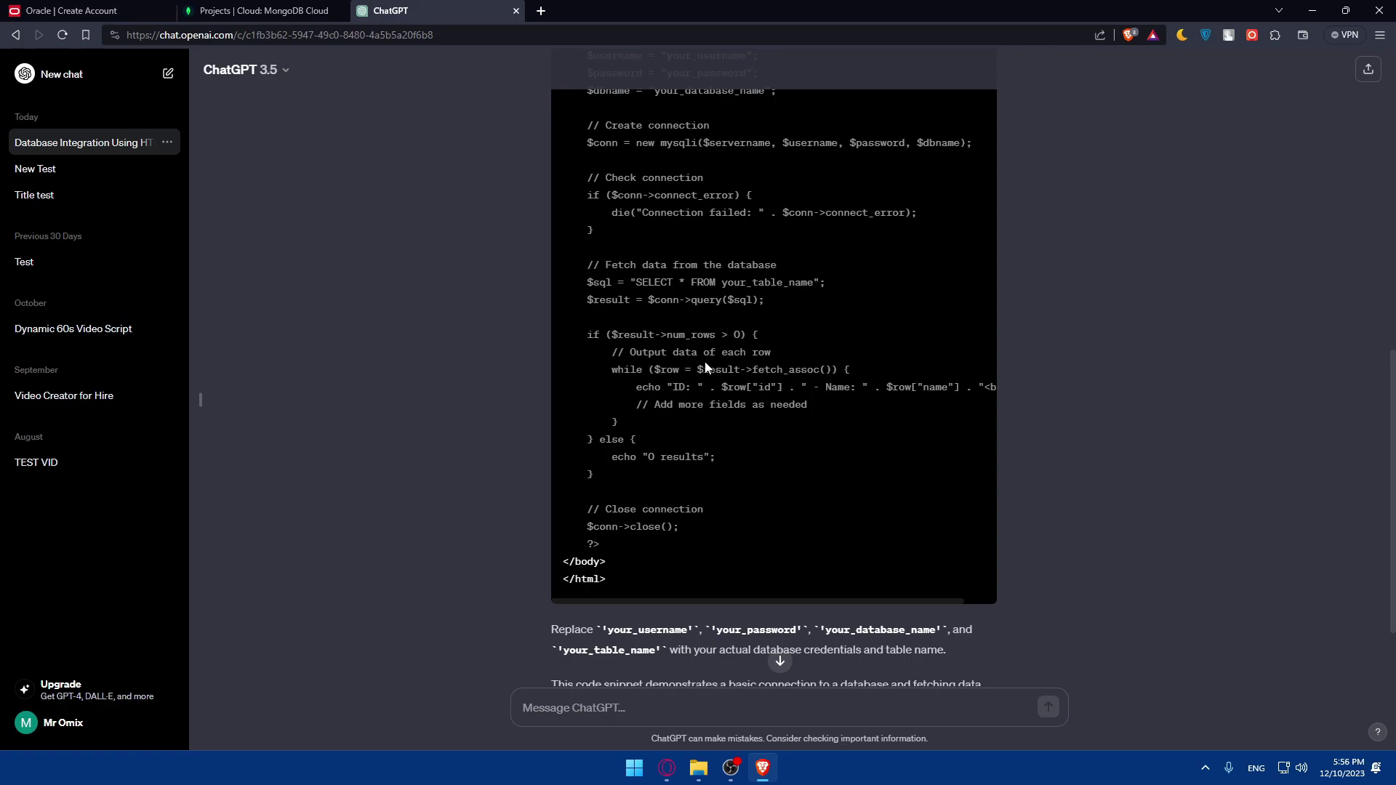
scroll(728, 389, "up", 5)
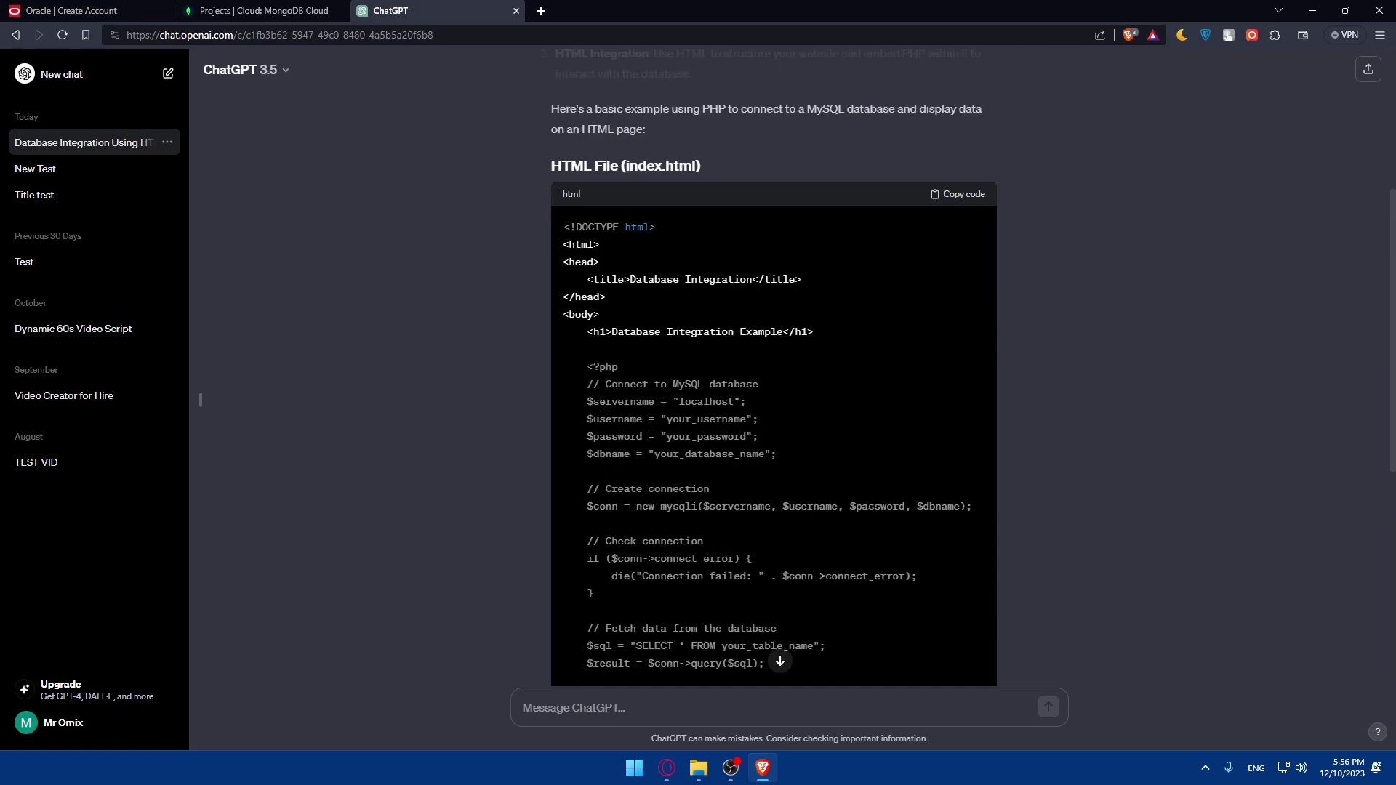
left_click_drag(596, 402, 745, 460)
left_click(639, 473)
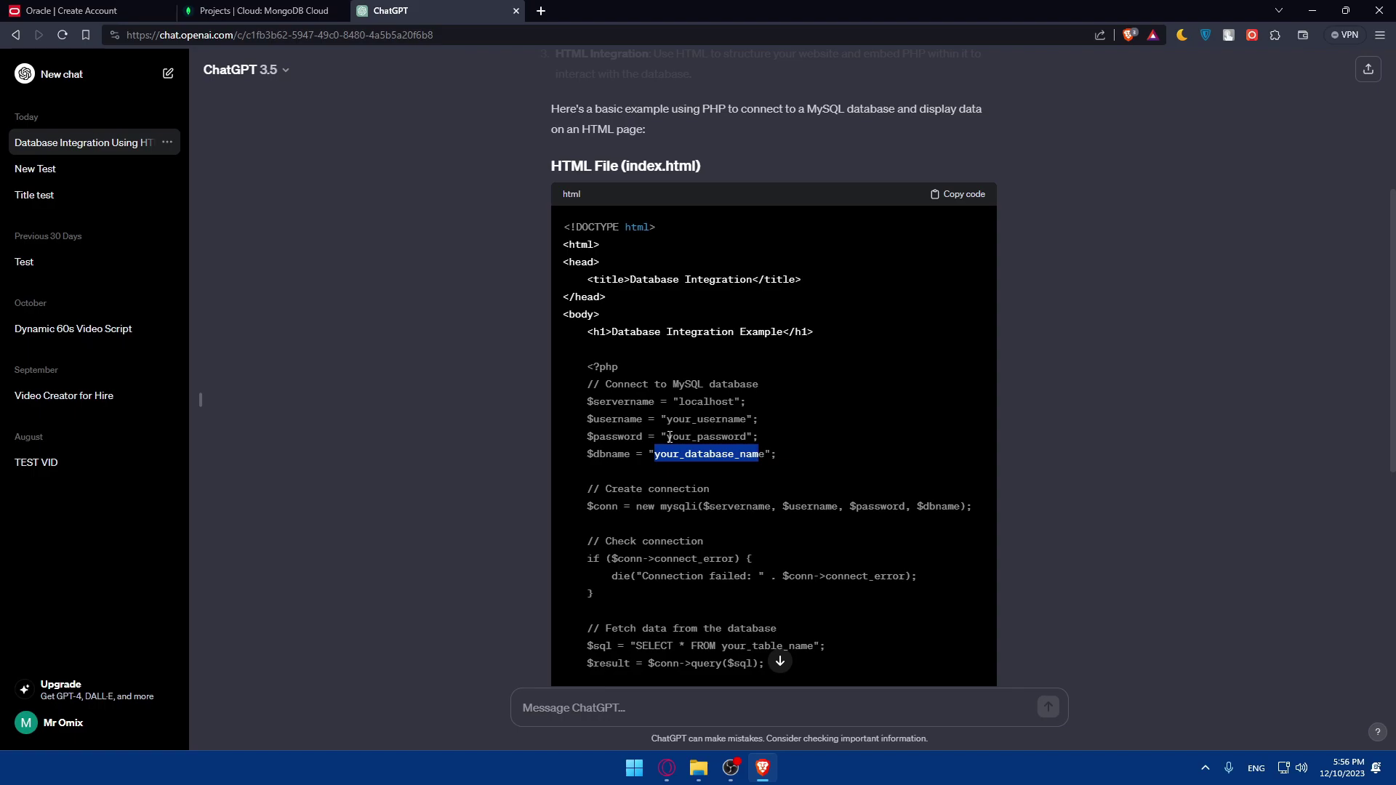
left_click_drag(670, 437, 750, 421)
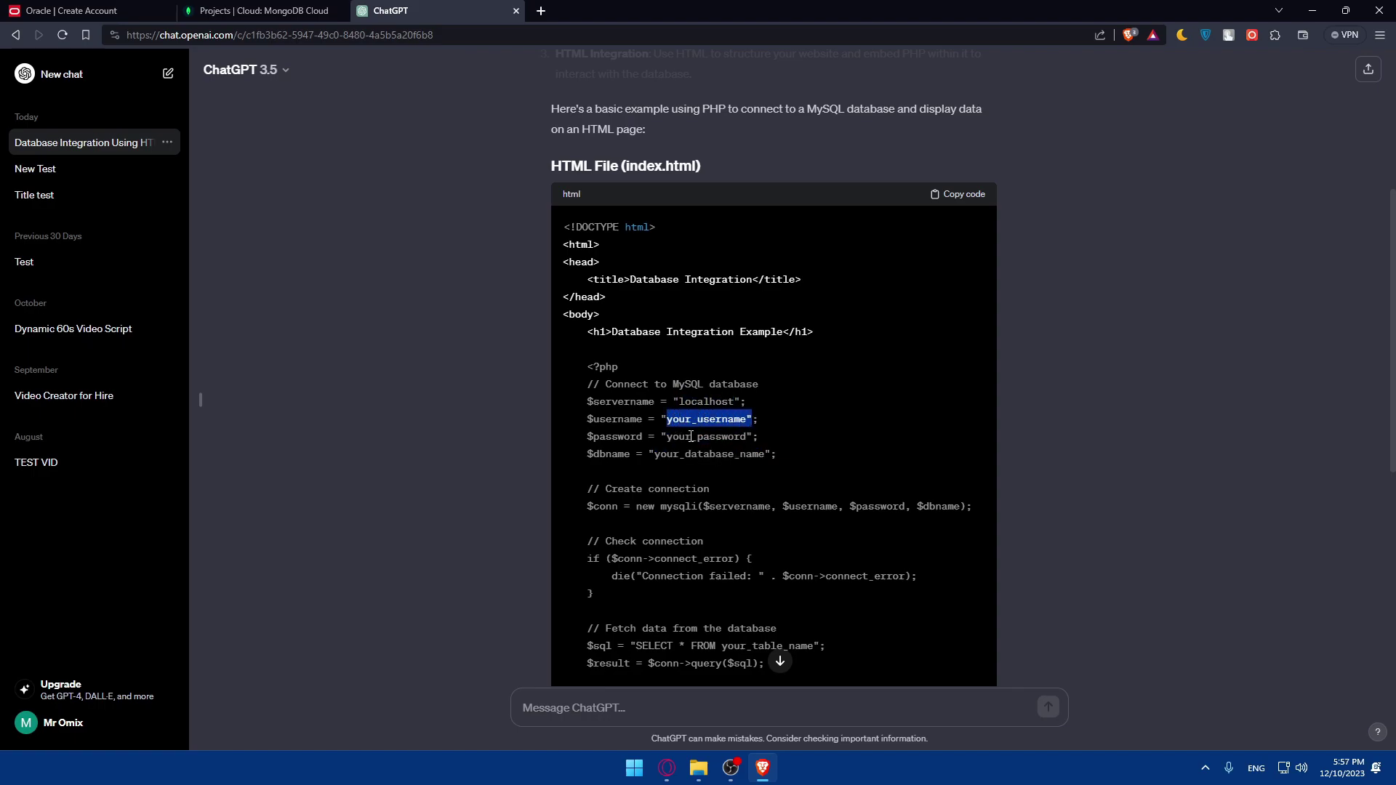
left_click_drag(667, 437, 744, 436)
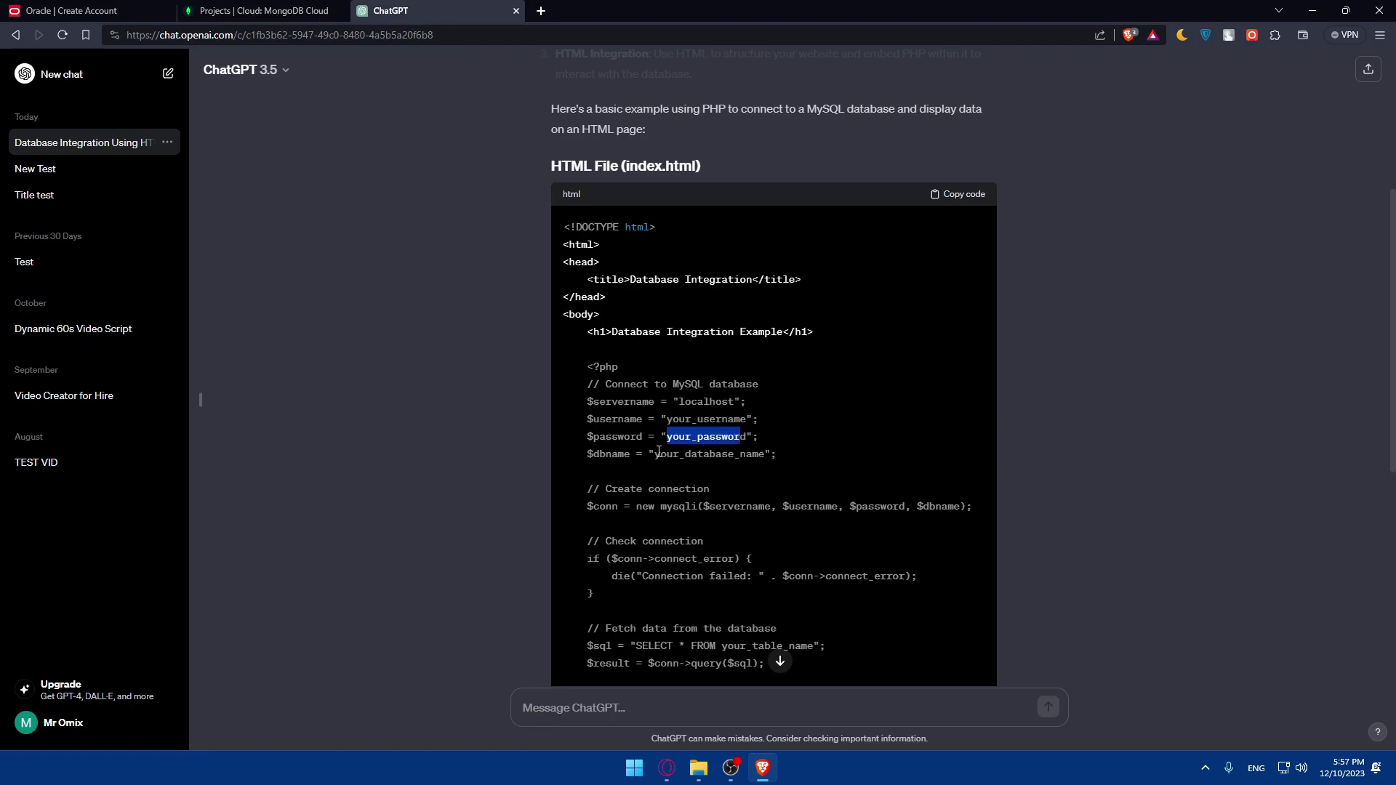
left_click_drag(656, 453, 767, 455)
left_click(753, 480)
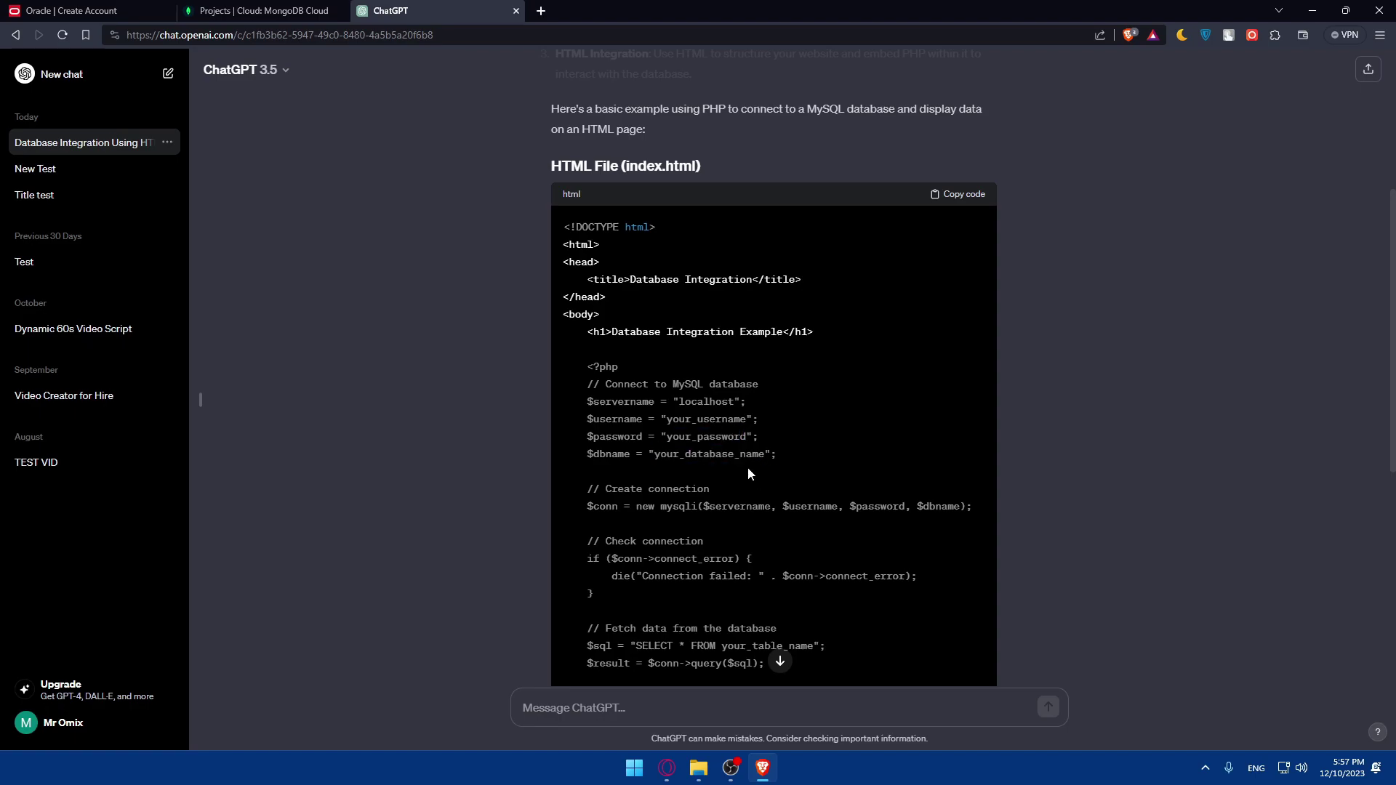
scroll(744, 461, "down", 7)
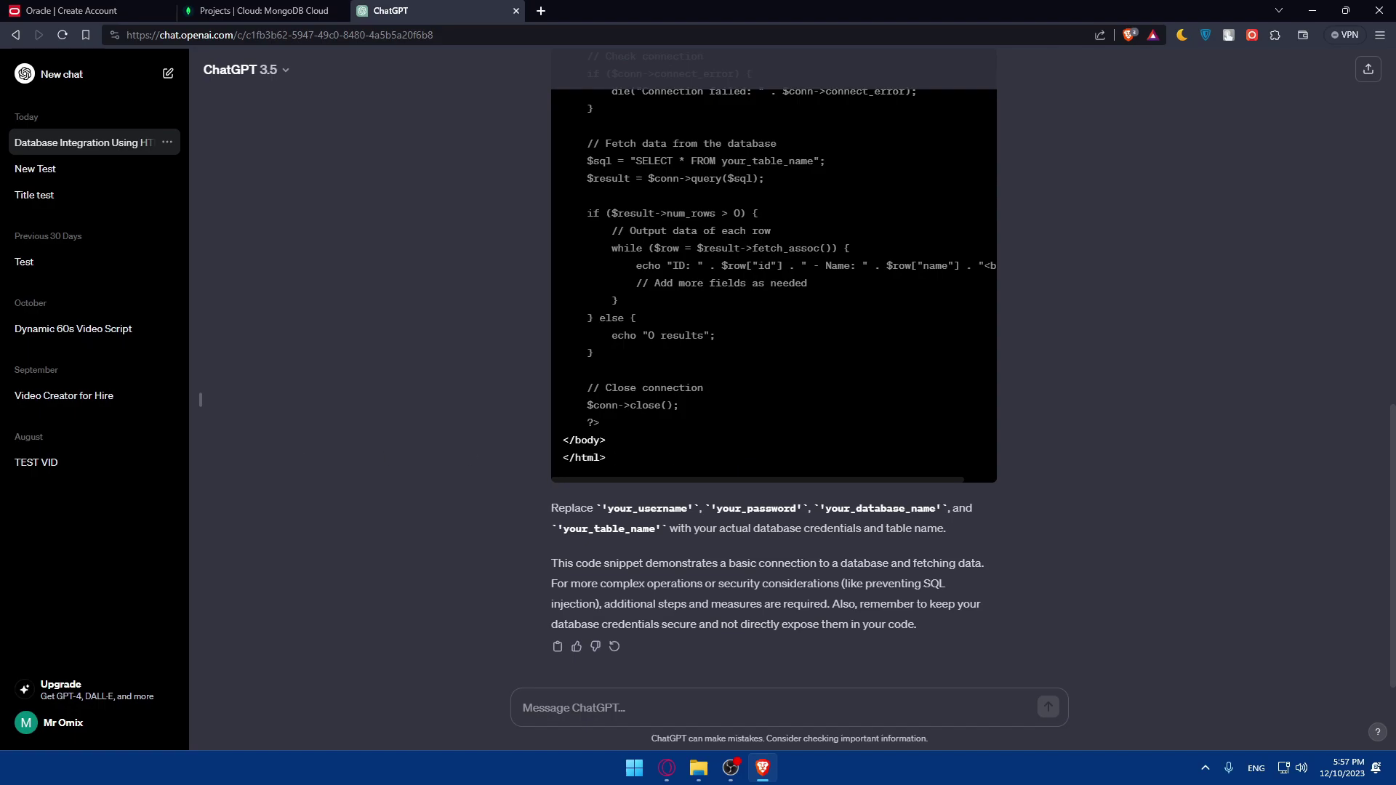
Open GoDaddy and the Strikingly dashboard in two new tabs
left_click(539, 19)
type("go")
key("Return")
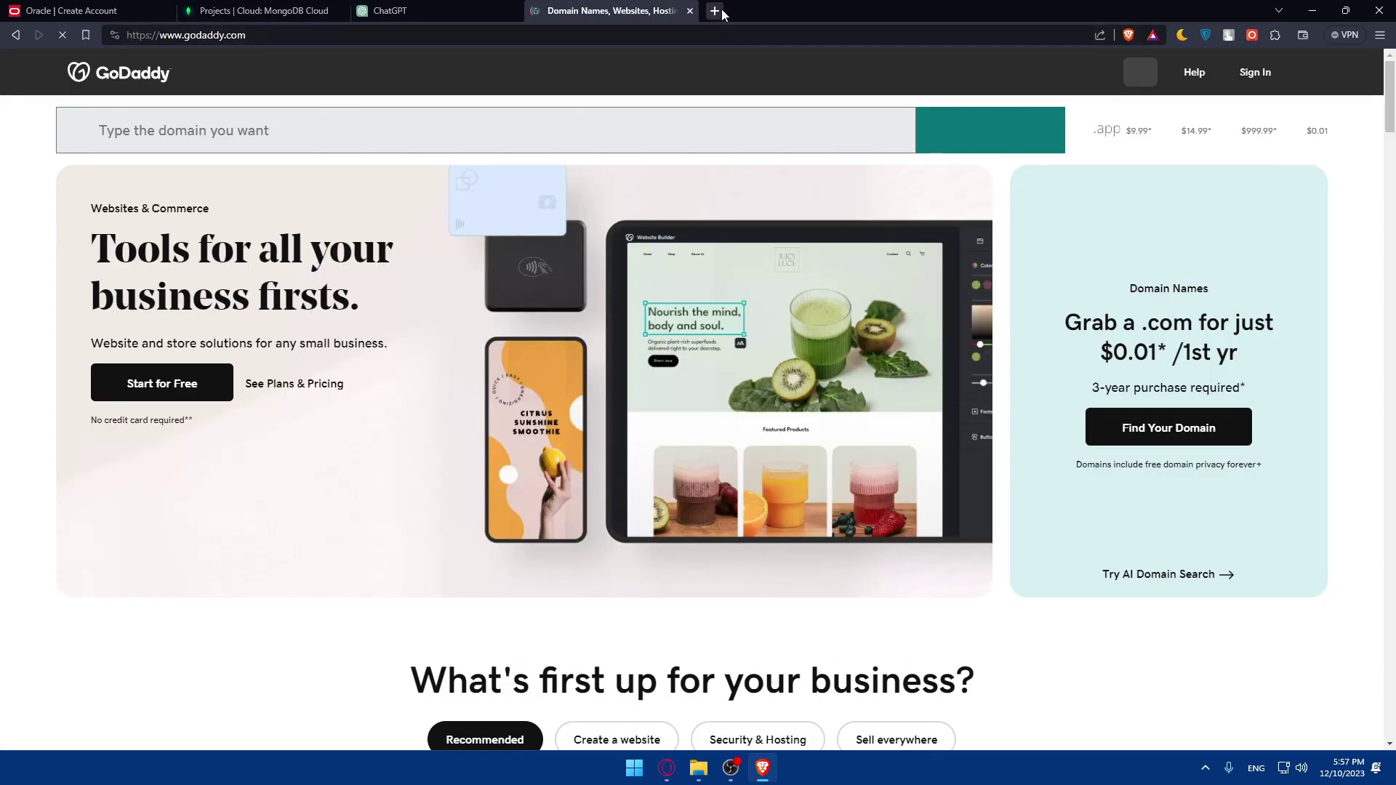
left_click(722, 11)
type("st")
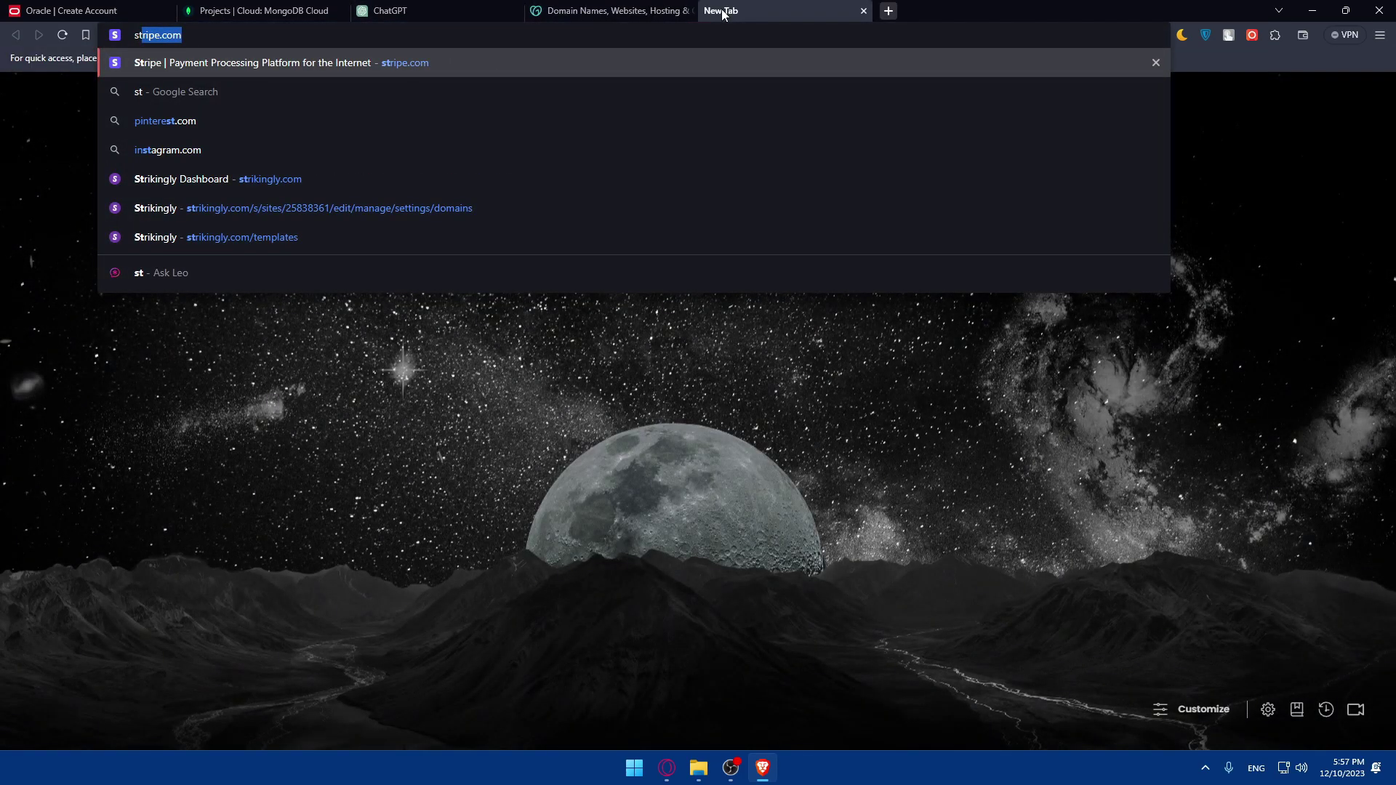
type("r")
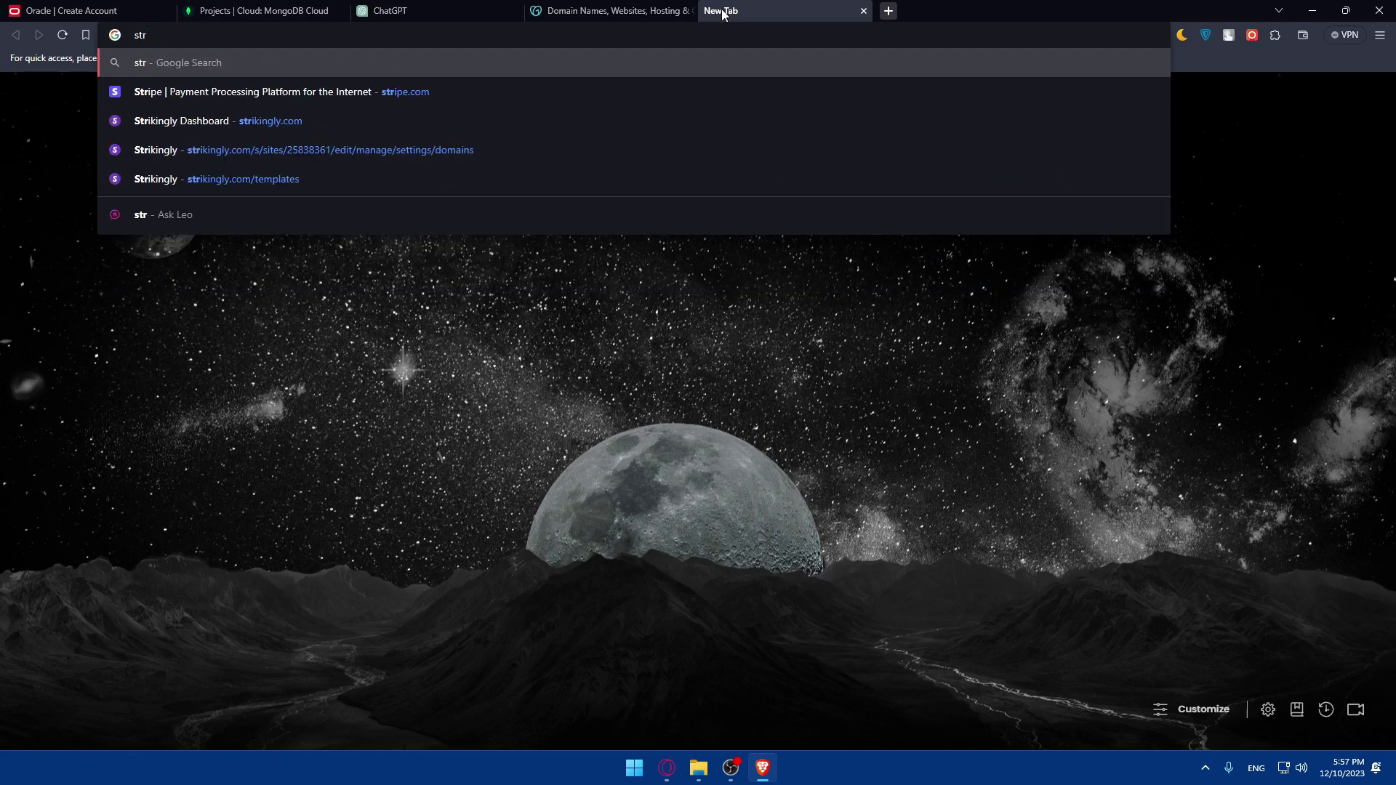
type("i")
key("BackSpace")
key("BackSpace")
key("BackSpace")
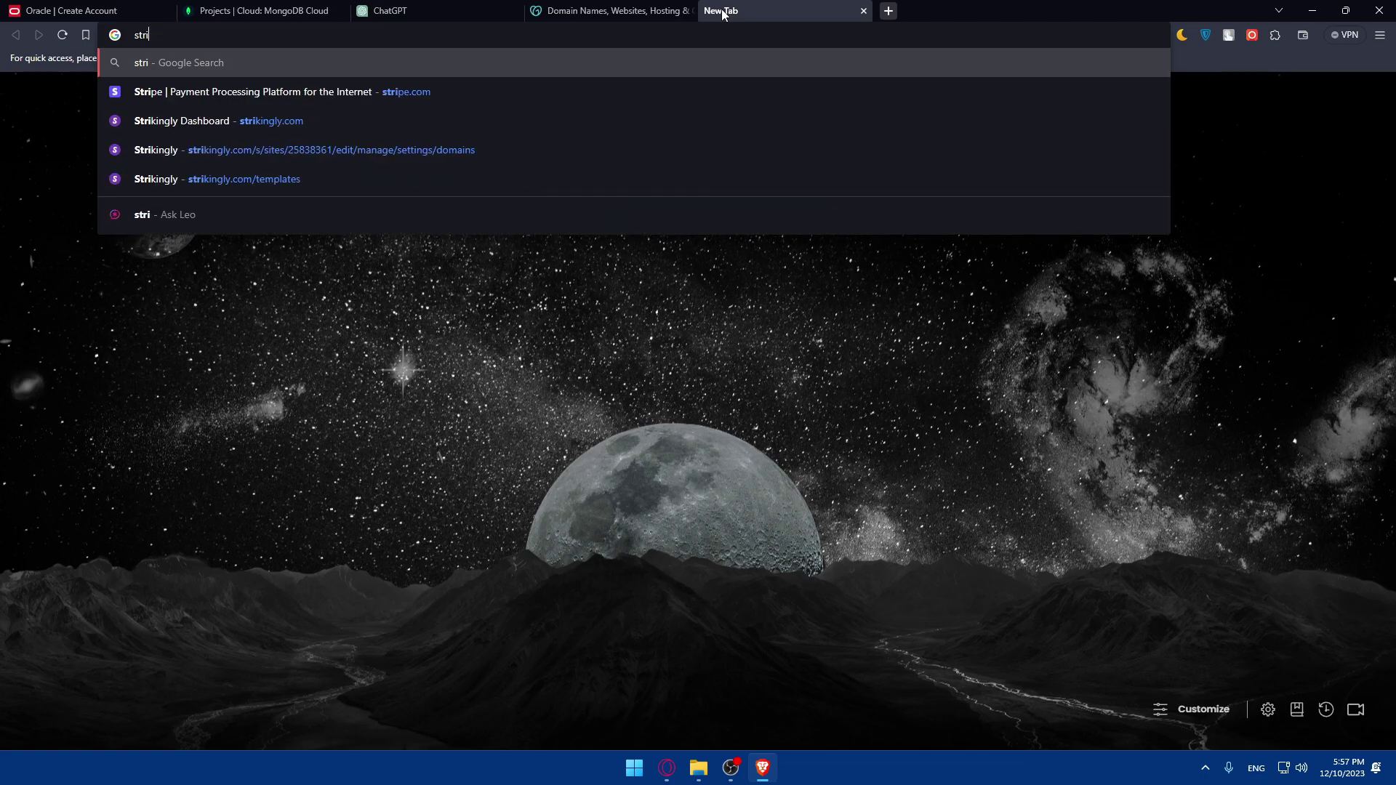
type("i")
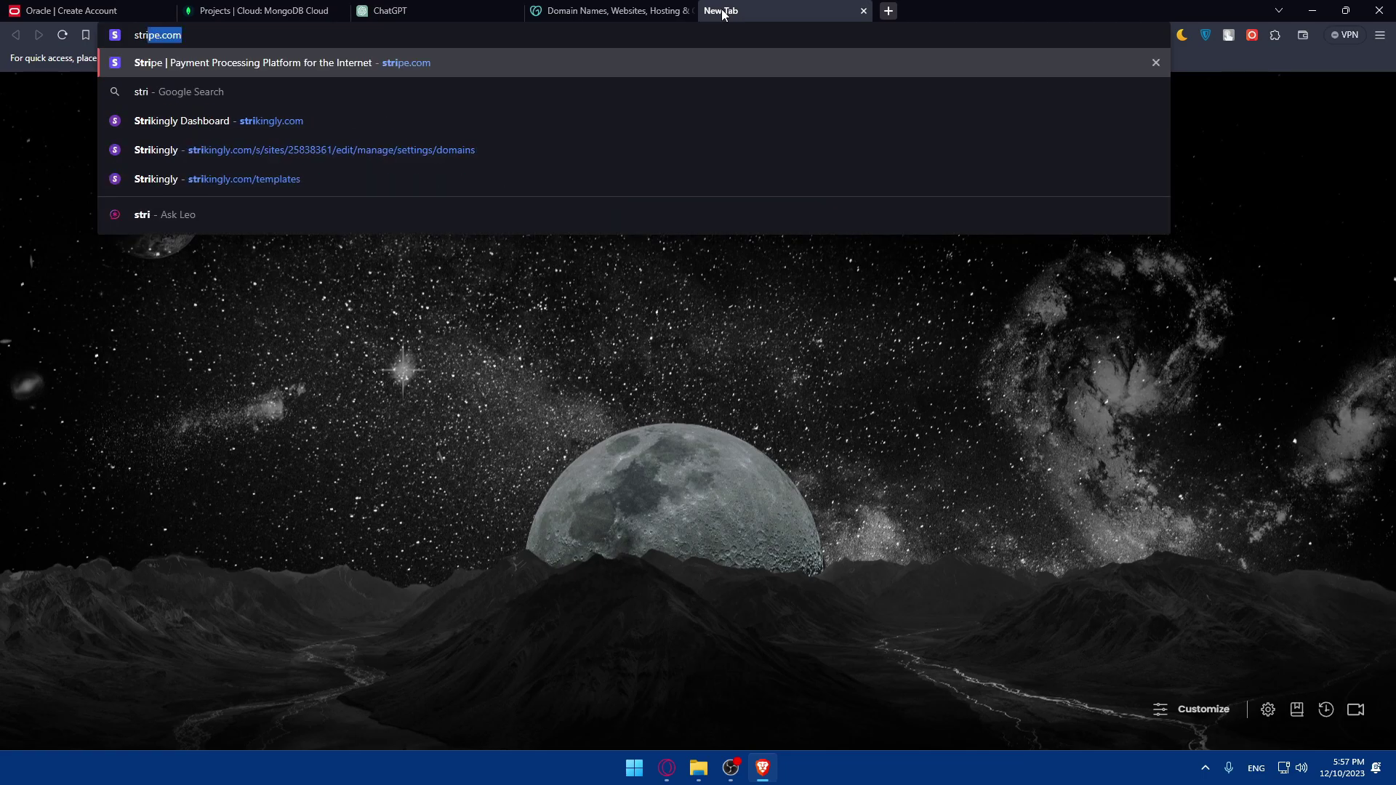
type("k")
key("Return")
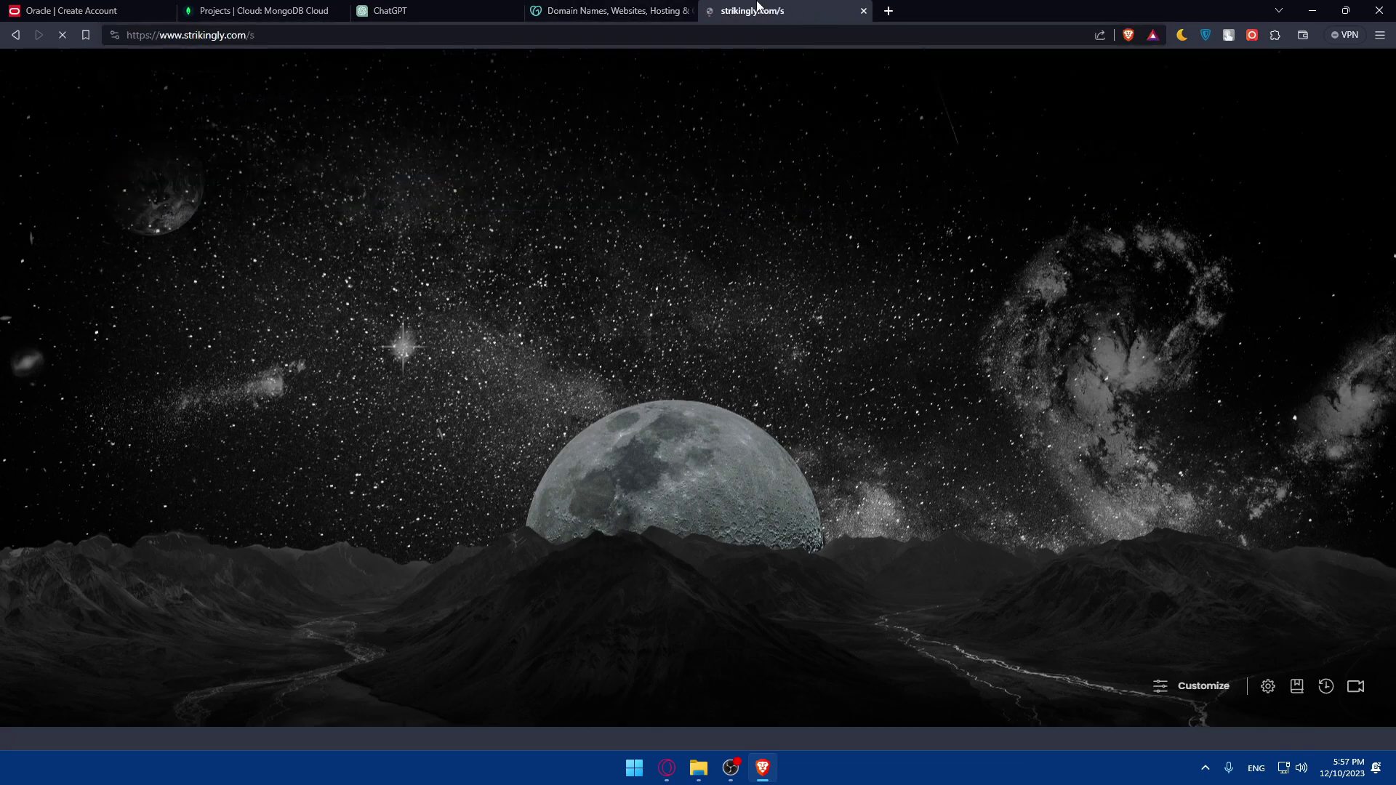
key("ctrl+shift+Tab")
left_click(757, 9)
key("ctrl+shift+Tab")
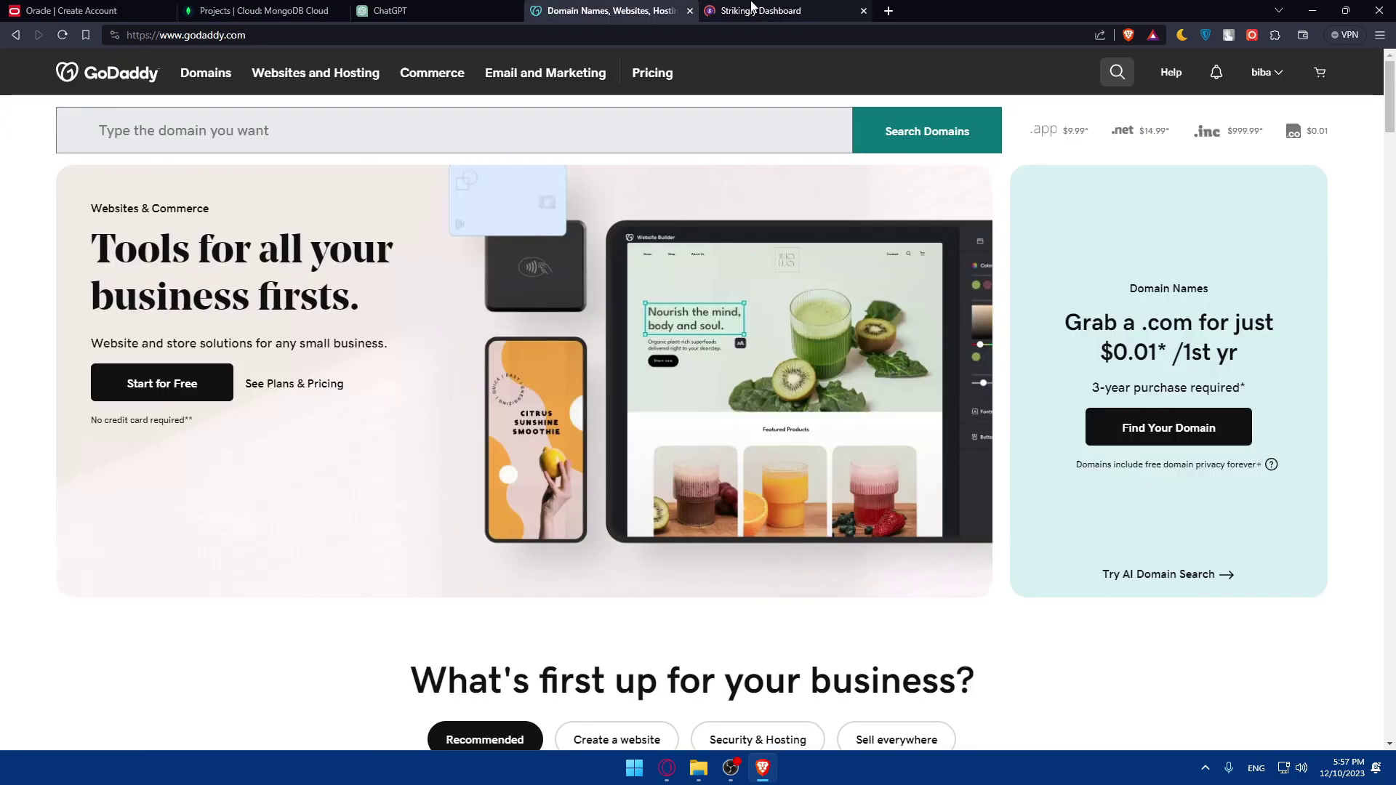
left_click(760, 7)
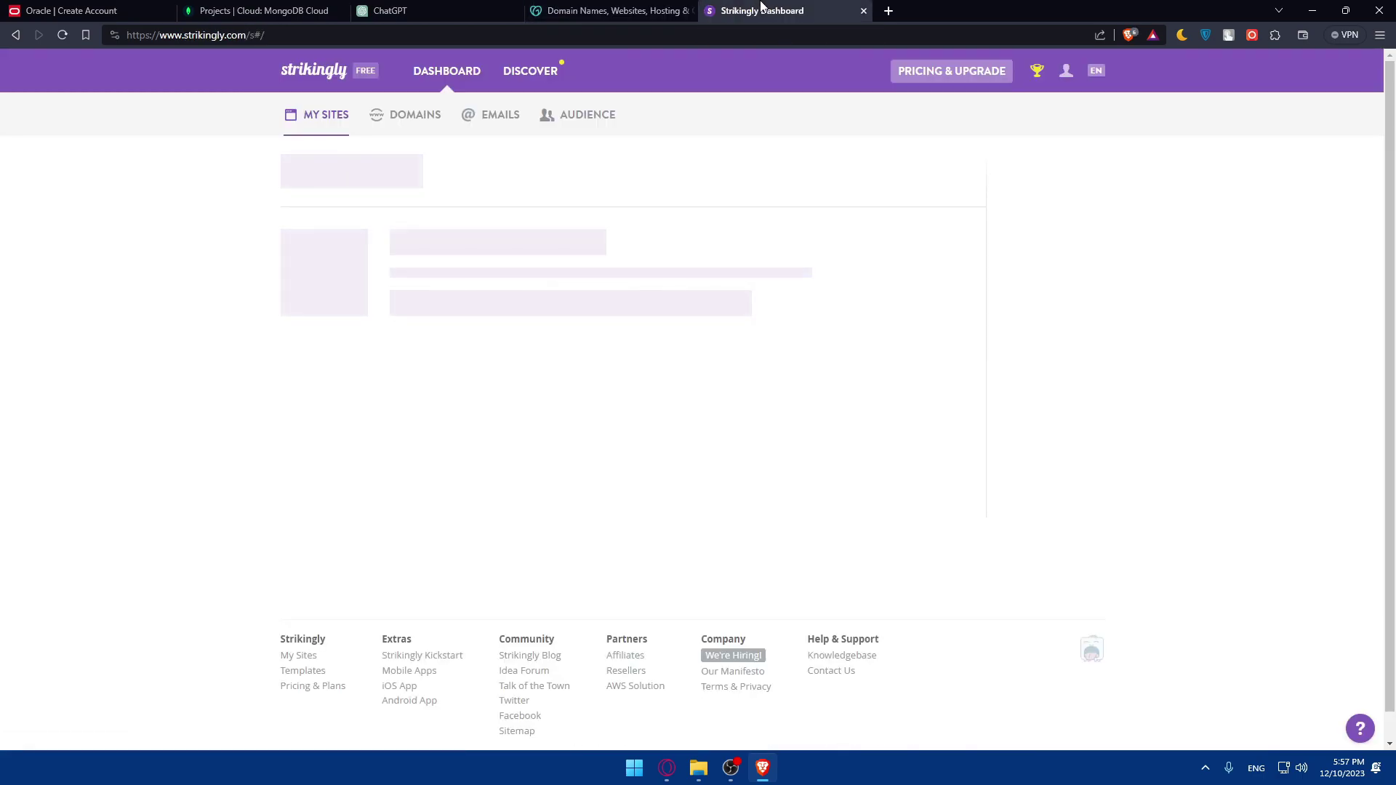
Open wordpress.com and woocomerce.com in two more new tabs
left_click(889, 11)
type("wordpress.com")
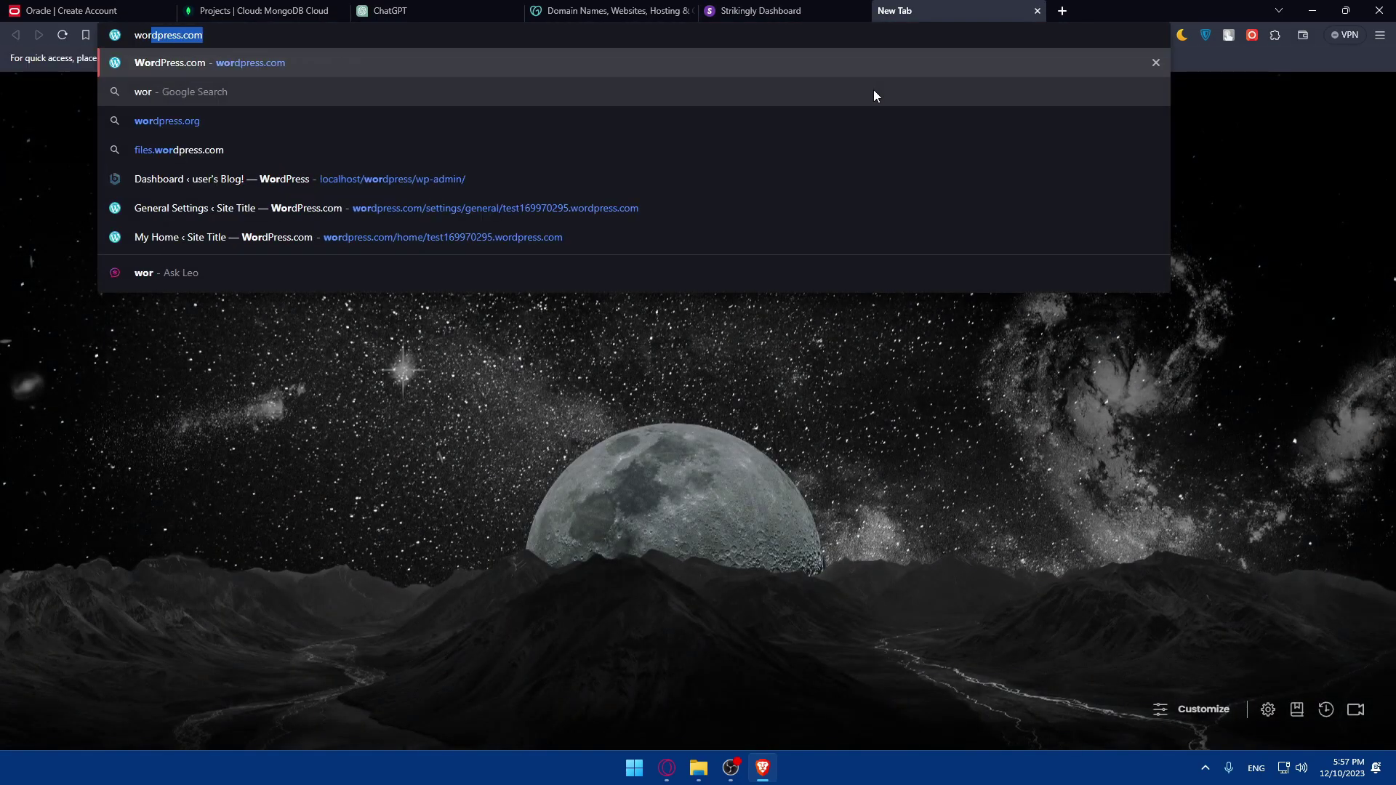
key("Return")
left_click(1070, 11)
type("we")
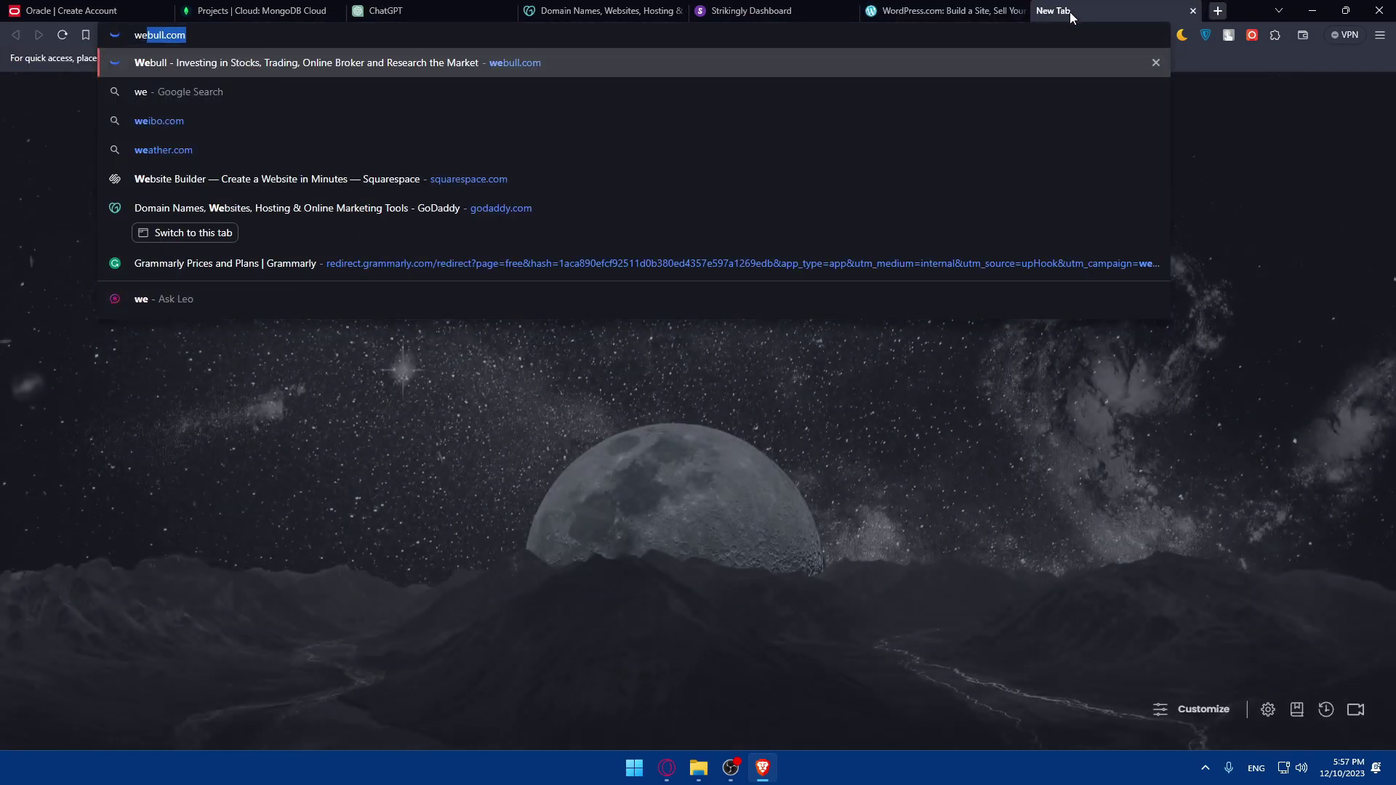
key("BackSpace")
type("oo")
key("Return")
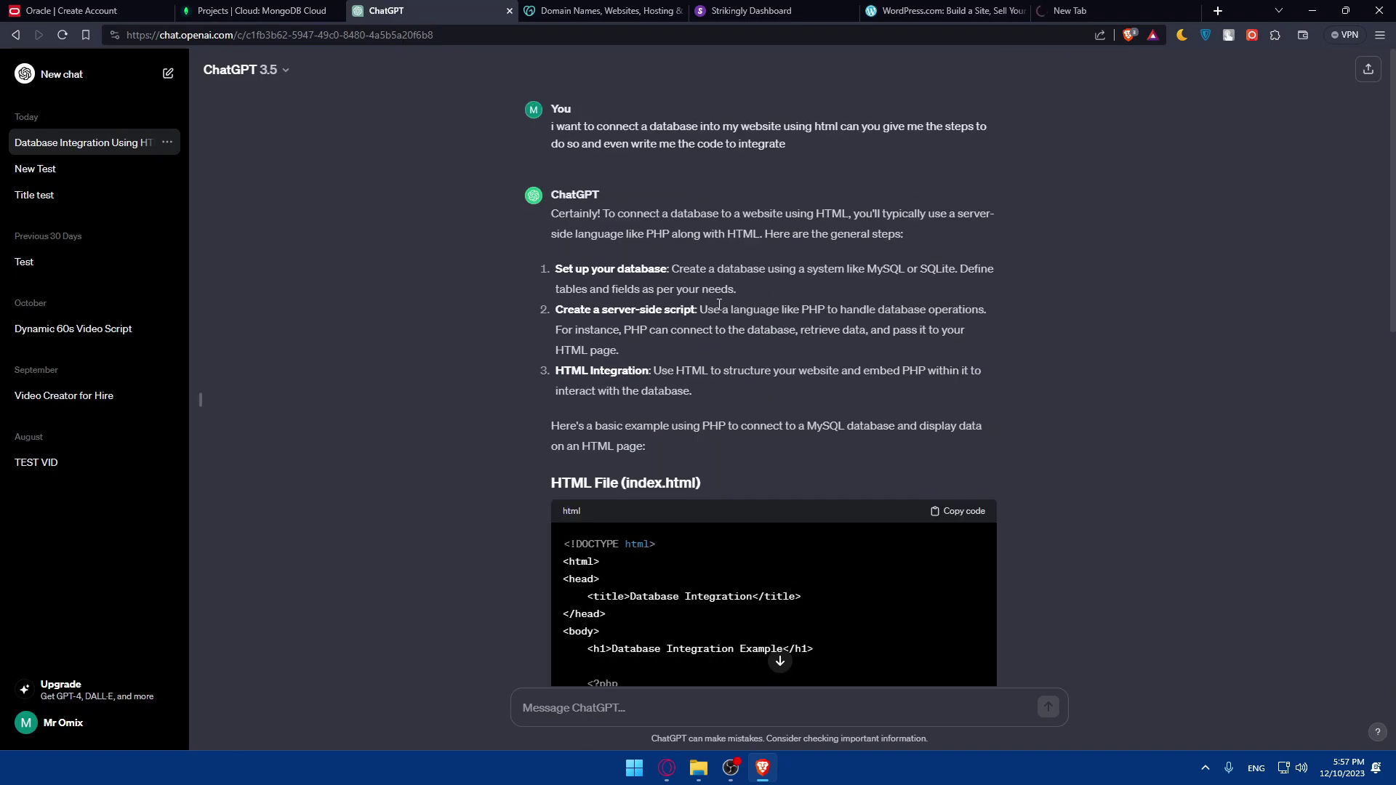
Scroll the database chat's PHP code, highlight the code explanation paragraph, then return to the top
scroll(727, 313, "down", 8)
scroll(727, 314, "up", 3)
scroll(727, 313, "down", 5)
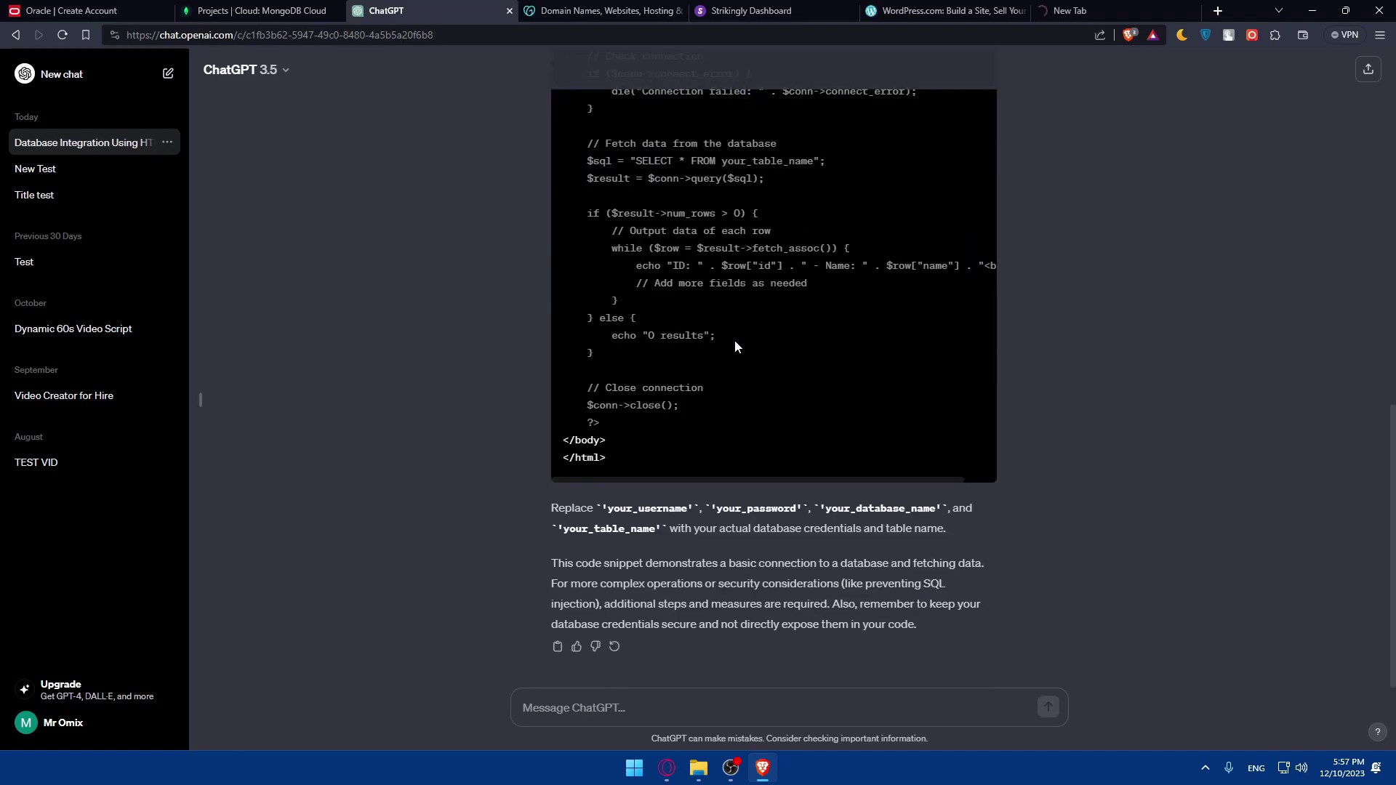
mouse_move(558, 564)
left_mouse_down()
mouse_move(639, 582)
mouse_move(931, 583)
mouse_move(601, 566)
mouse_move(579, 582)
left_mouse_up()
left_click(644, 586)
scroll(774, 579, "up", 12)
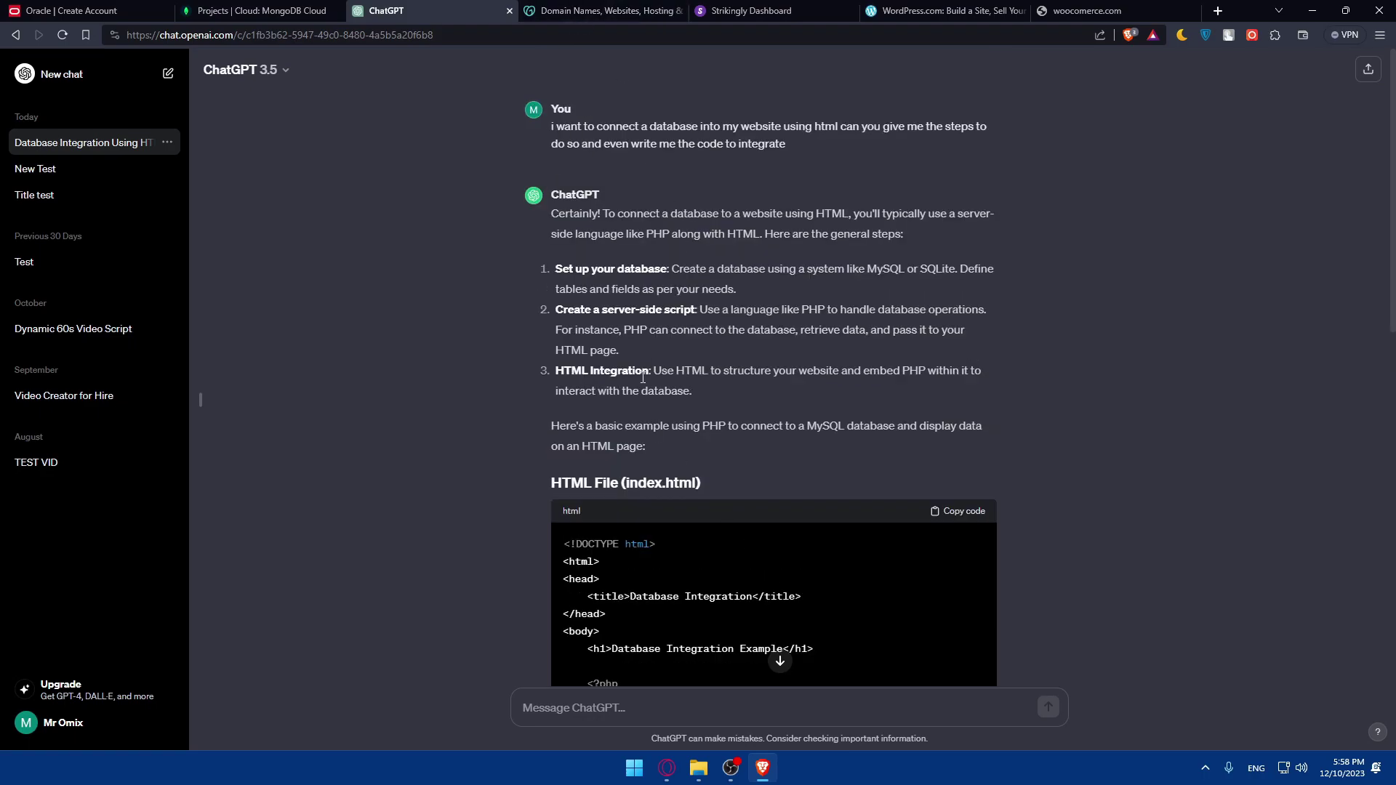
scroll(627, 382, "down", 6)
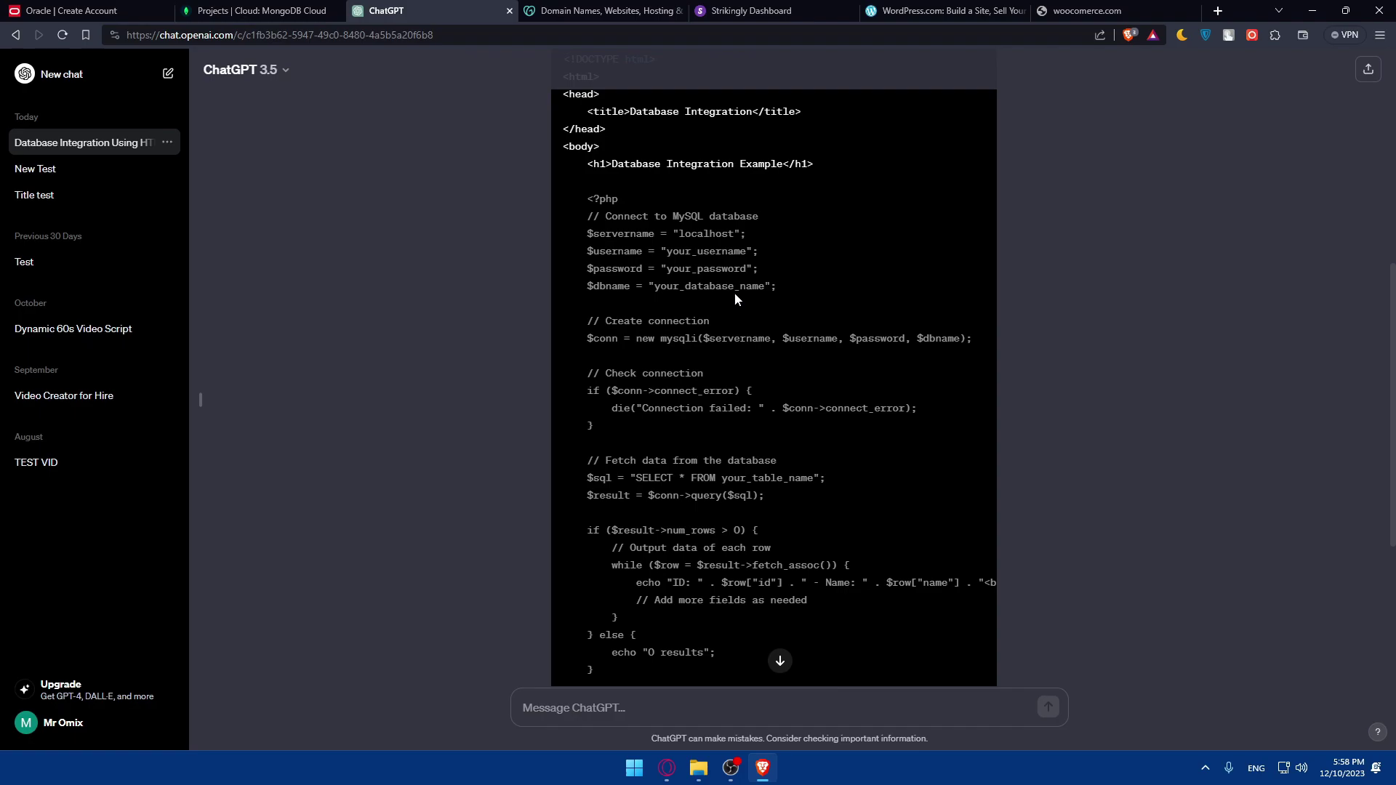
scroll(722, 288, "up", 6)
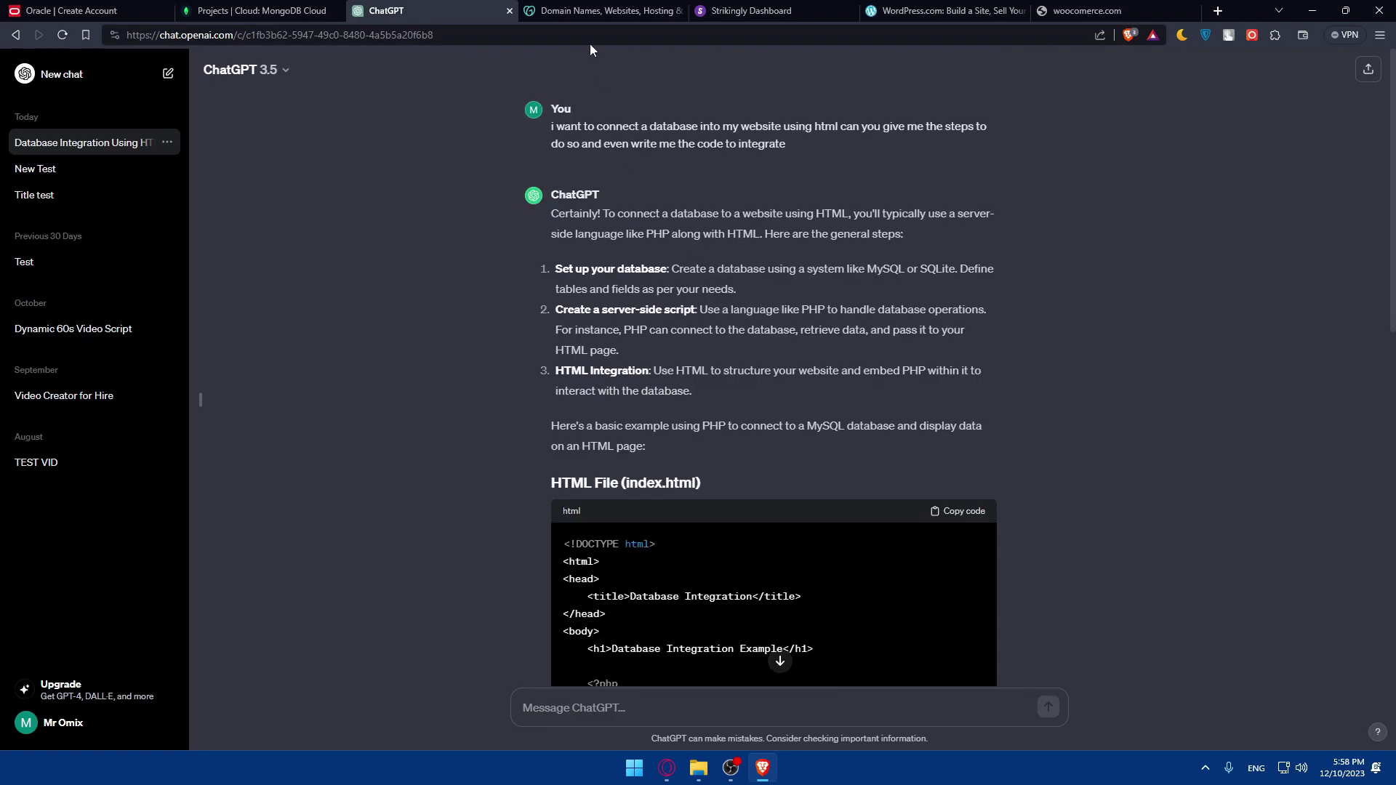
Look over the GoDaddy, Strikingly and WordPress tabs, then close the woocomerce.com and WordPress.com tabs
left_click(585, 9)
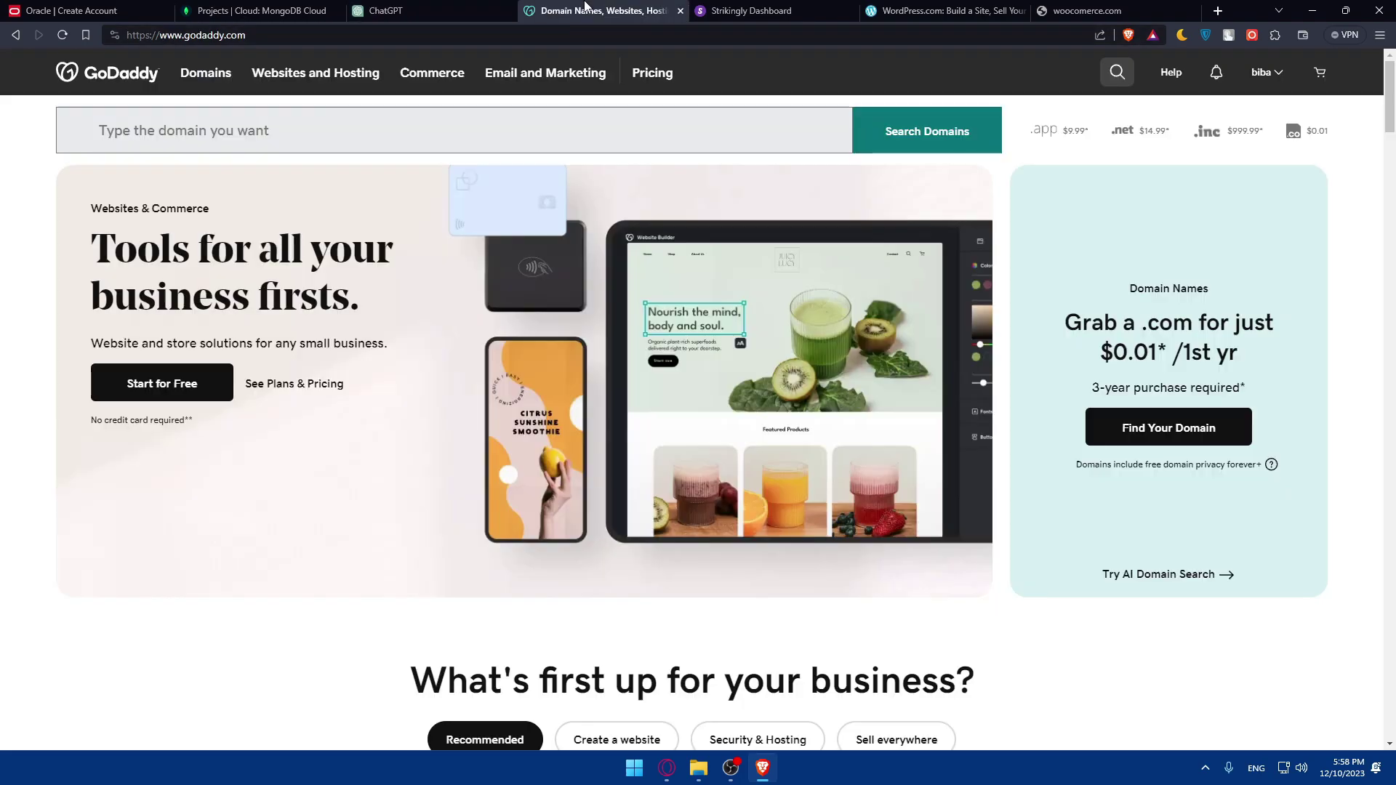
left_click(749, 10)
left_click(946, 10)
left_click(1059, 7)
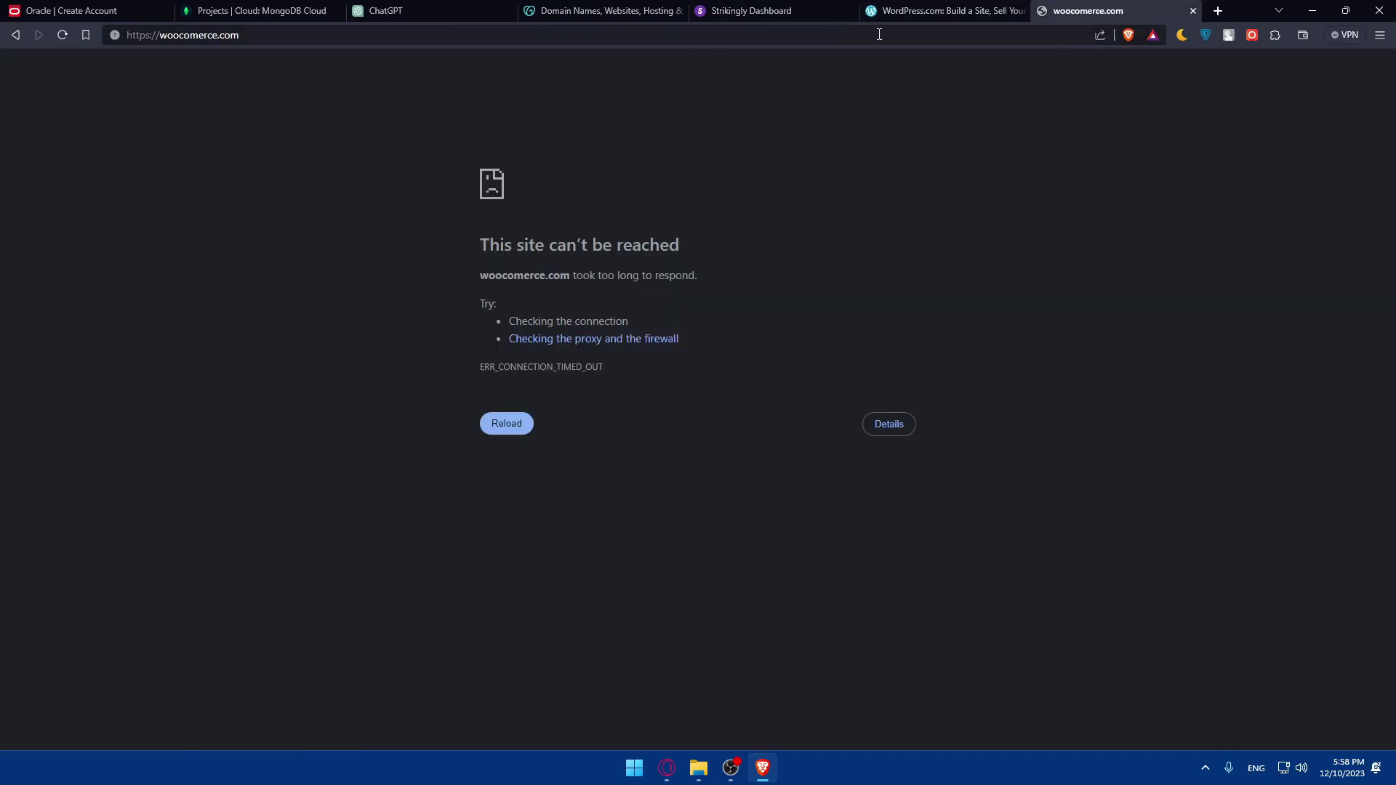
left_click(1193, 11)
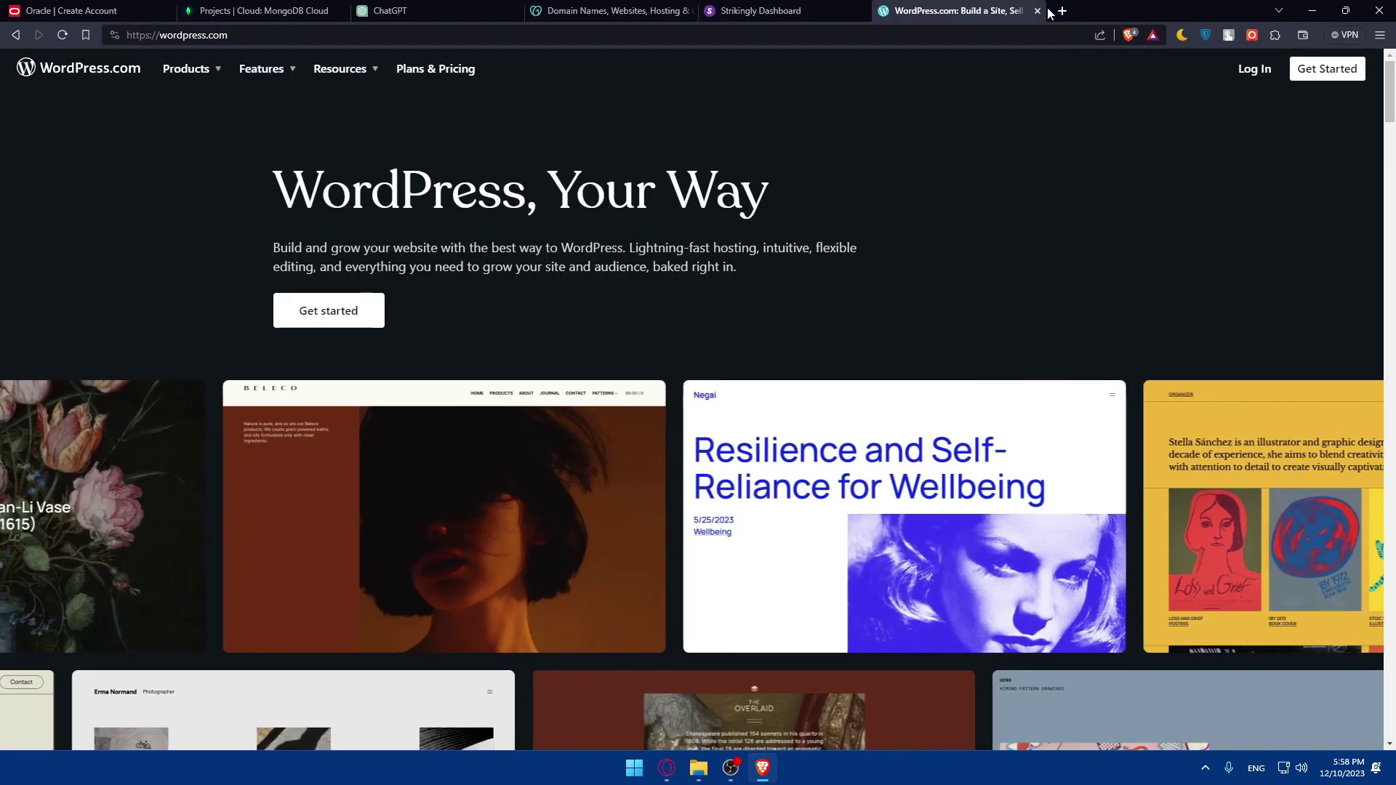
left_click(1038, 10)
Open an empty tab and close the Oracle, MongoDB, ChatGPT, GoDaddy and Strikingly tabs
left_click(887, 10)
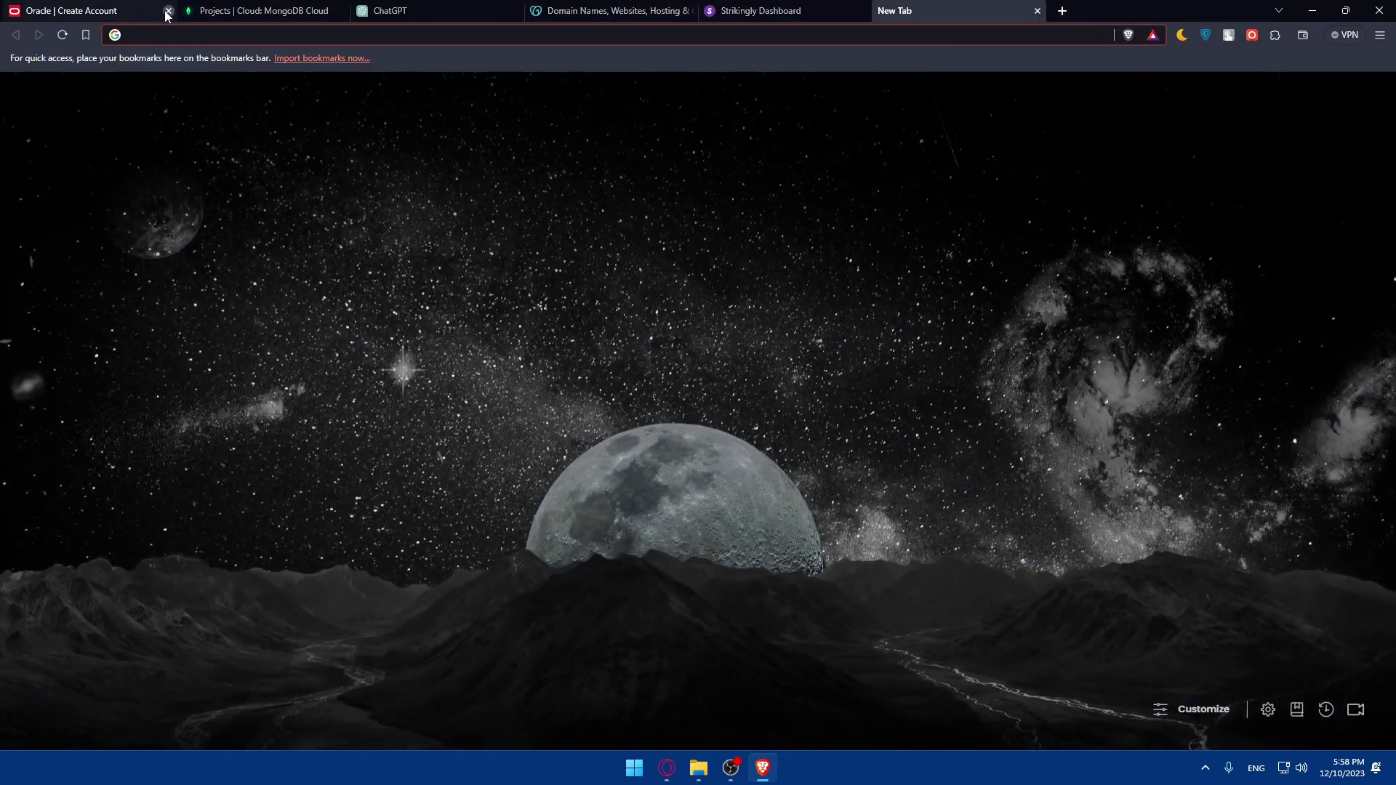
left_click(168, 10)
left_click(168, 10)
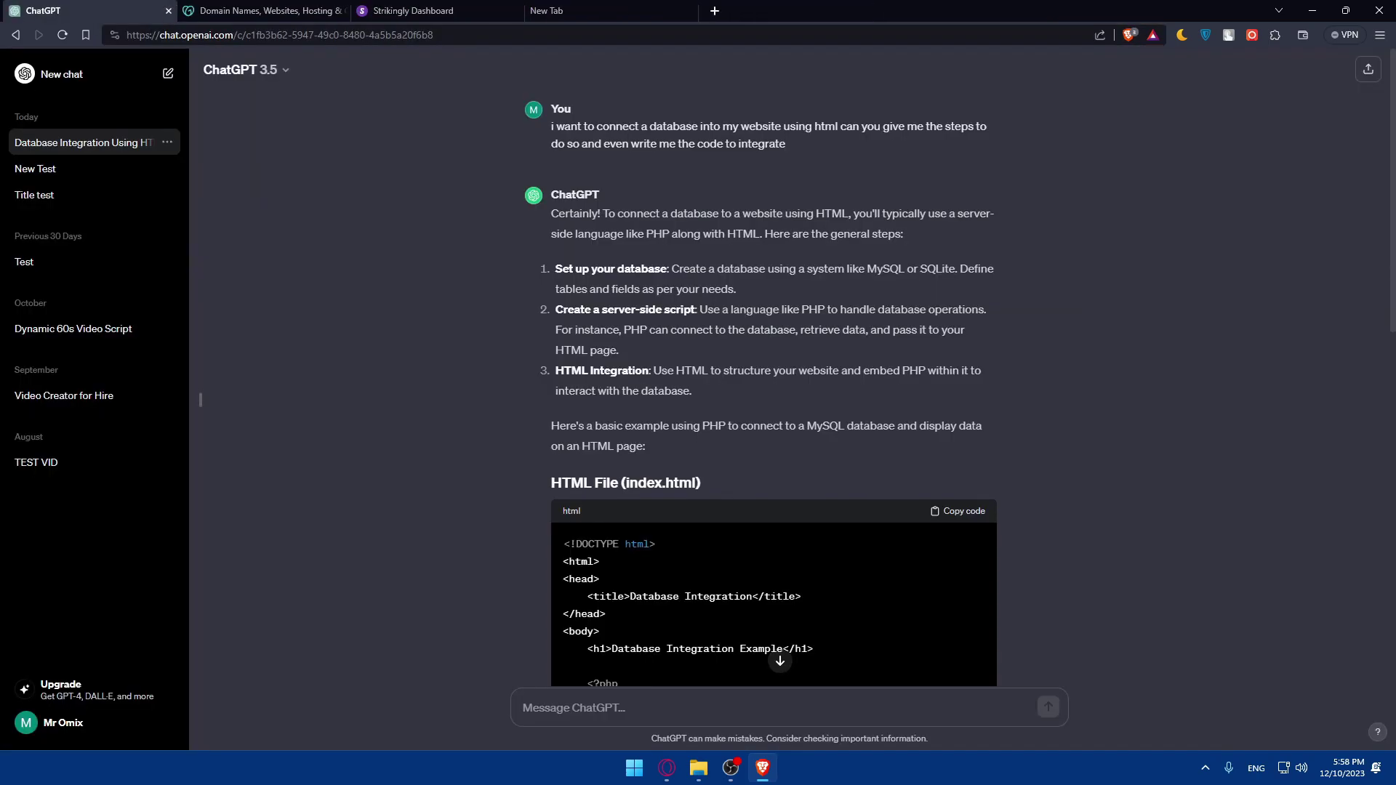
left_click(168, 10)
left_click(168, 10)
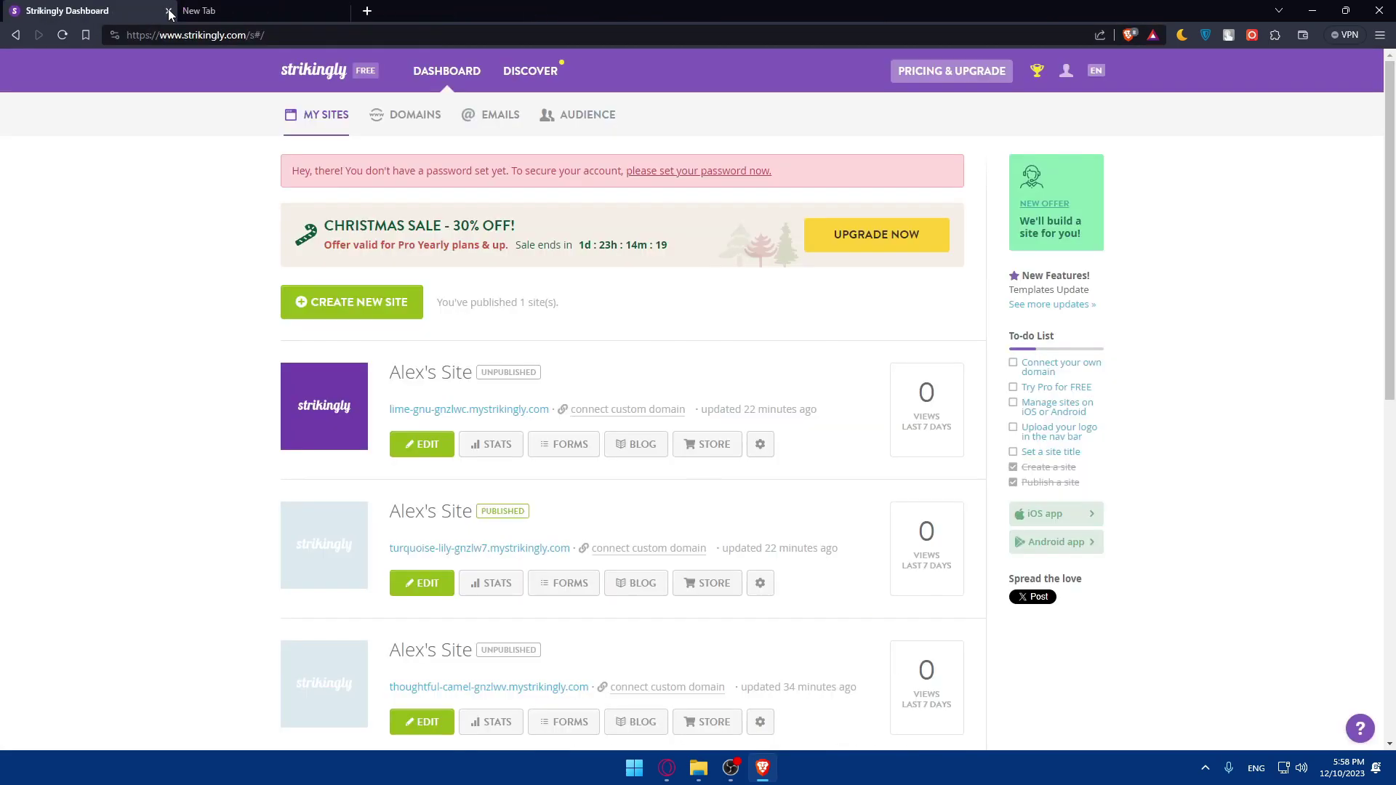
left_click(168, 10)
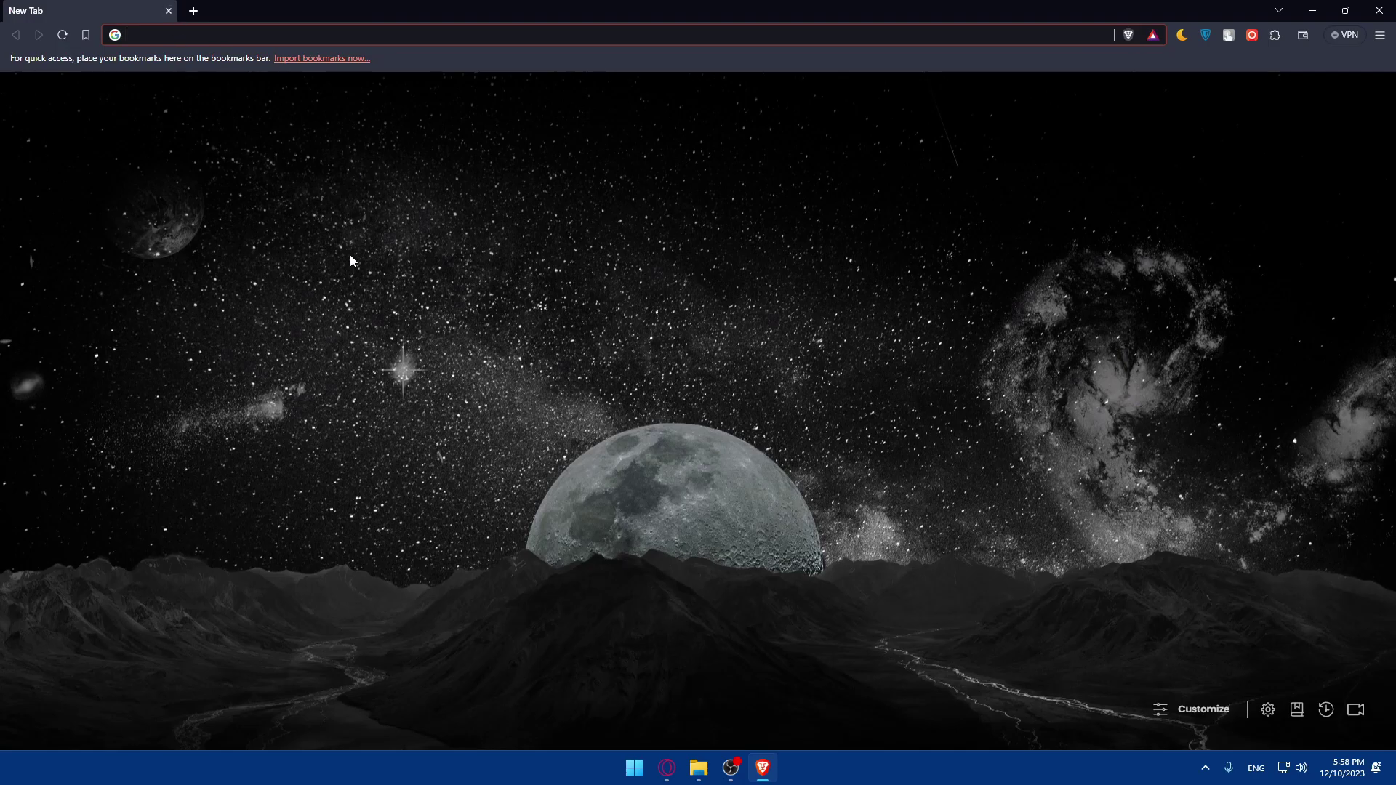
left_click(490, 354)
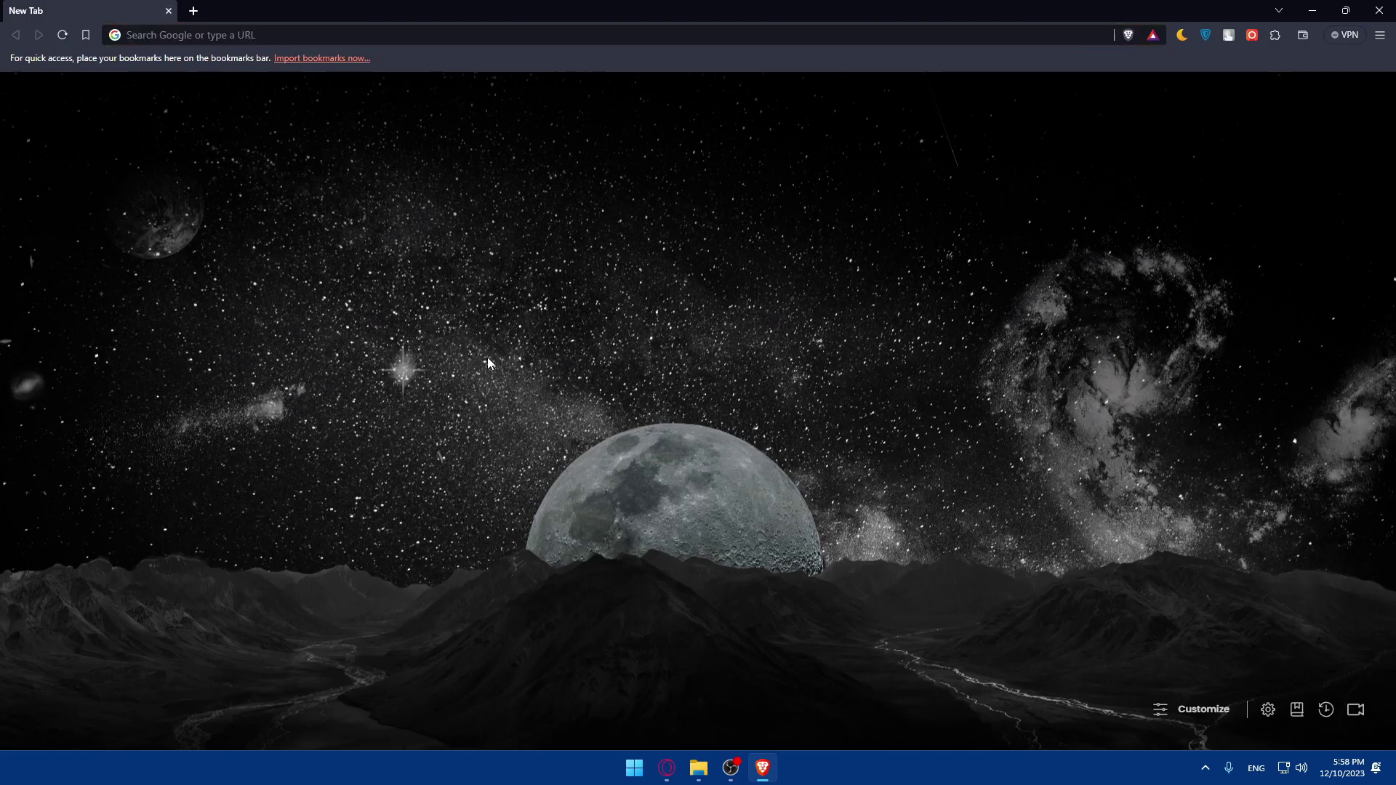